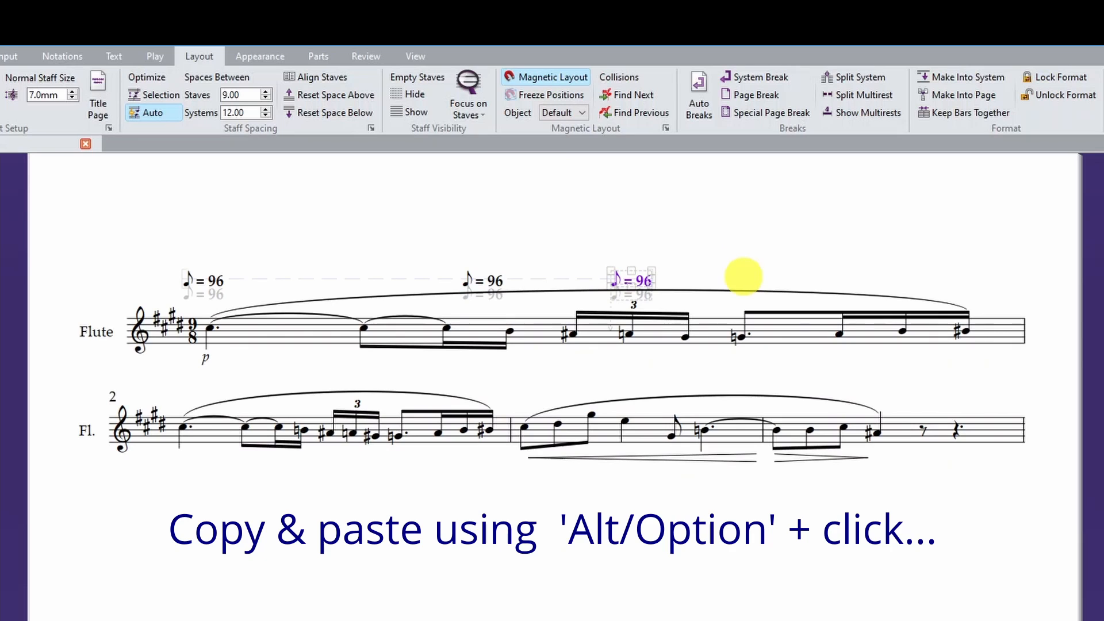
- Paste two more copies of the eighth note = 96 tempo mark above bar 1's dotted G natural and second-to-last note
{"action": "left_click", "coordinate": [768, 280], "text": "alt"}
{"action": "left_click", "coordinate": [927, 281], "text": "alt"}
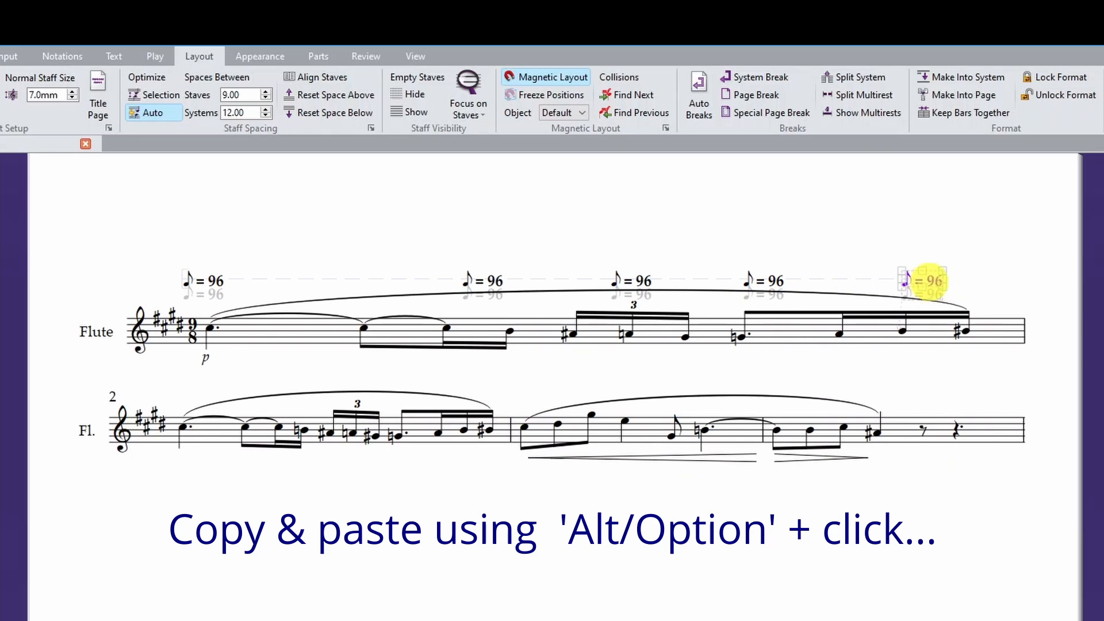
{"action": "key", "text": "Escape"}
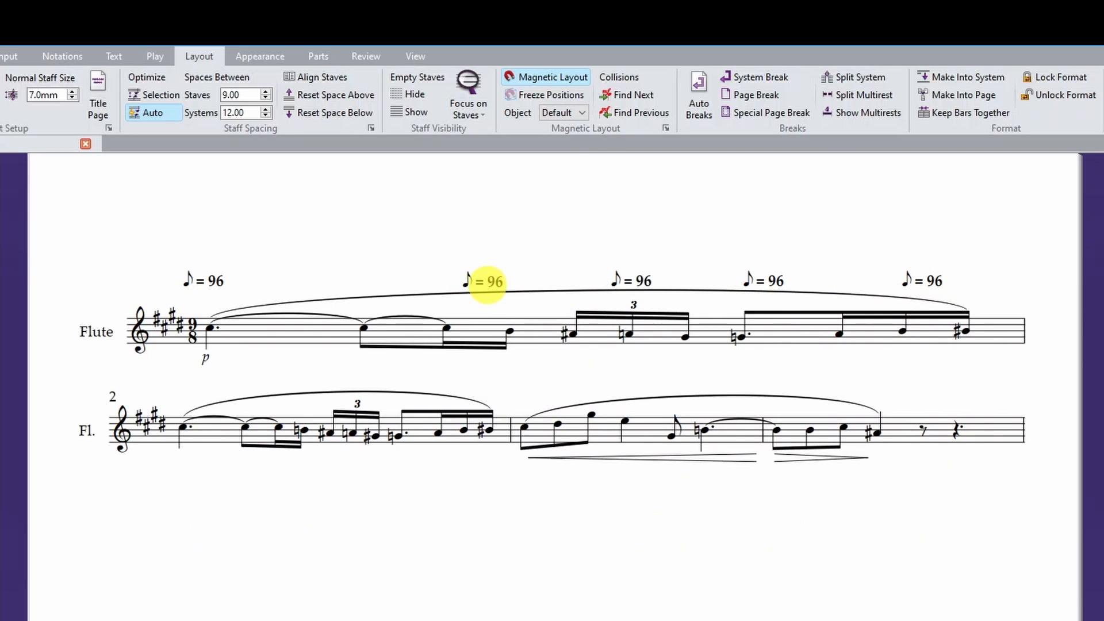
- Change the second tempo mark in bar 1 to eighth note = 66
{"action": "double_click", "coordinate": [488, 282]}
{"action": "key", "text": "BackSpace"}
{"action": "key", "text": "BackSpace"}
{"action": "type", "text": "6"}
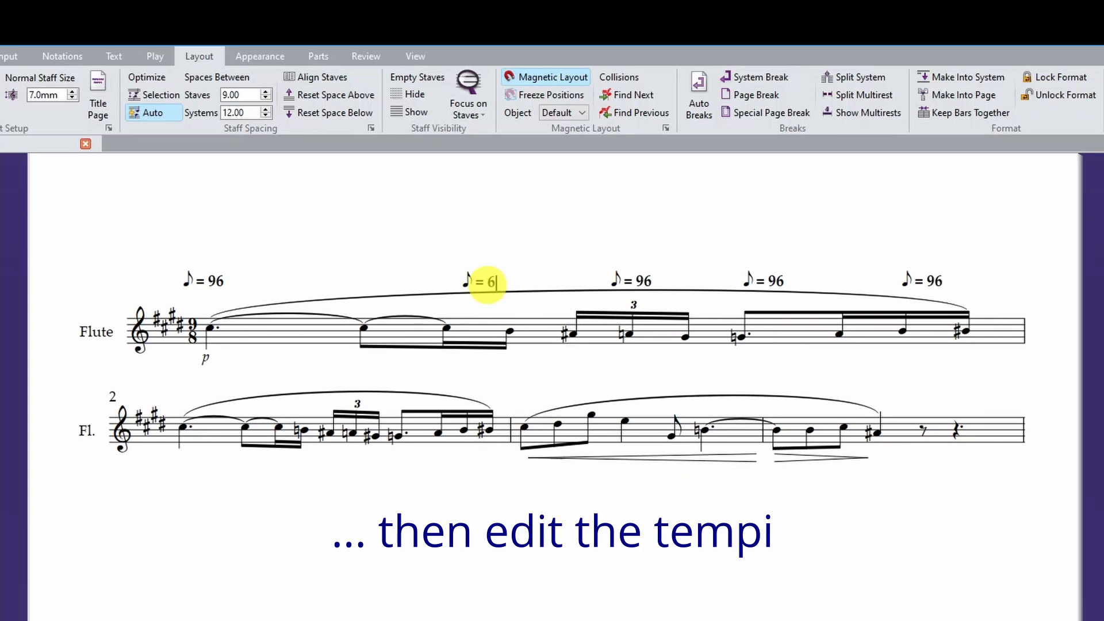
{"action": "type", "text": "6"}
{"action": "key", "text": "Escape"}
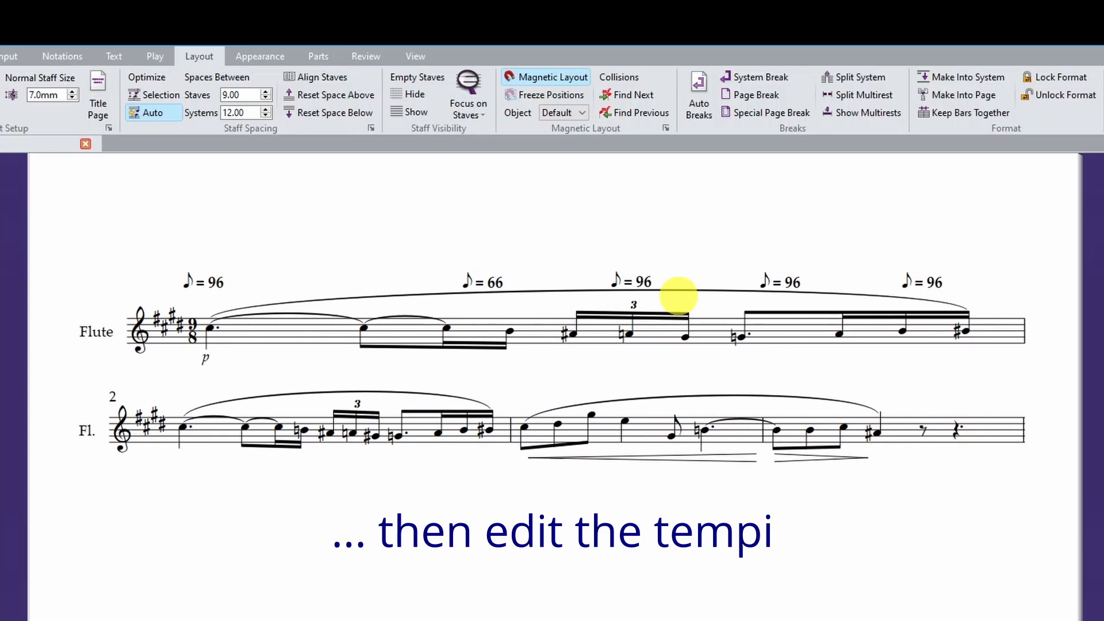
- Change the third tempo mark in bar 1, above the triplet, to eighth note = 120
{"action": "double_click", "coordinate": [679, 296]}
{"action": "key", "text": "BackSpace"}
{"action": "key", "text": "BackSpace"}
{"action": "type", "text": "120"}
{"action": "key", "text": "Escape"}
- Change the fourth tempo mark in bar 1 to eighth note = 90
{"action": "left_click", "coordinate": [787, 280]}
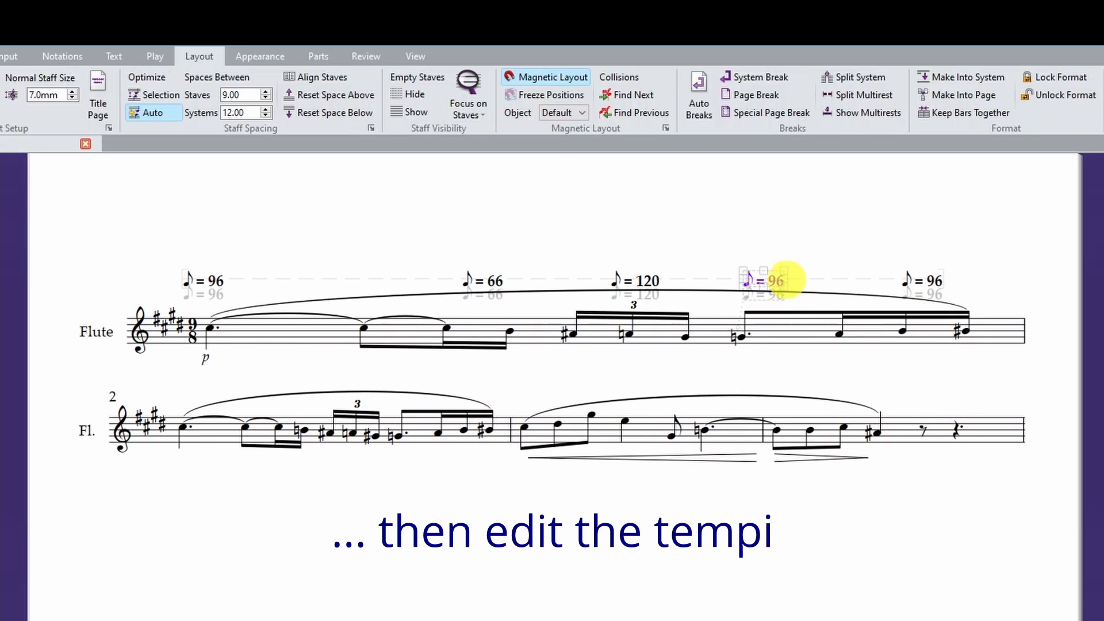
{"action": "double_click", "coordinate": [779, 281]}
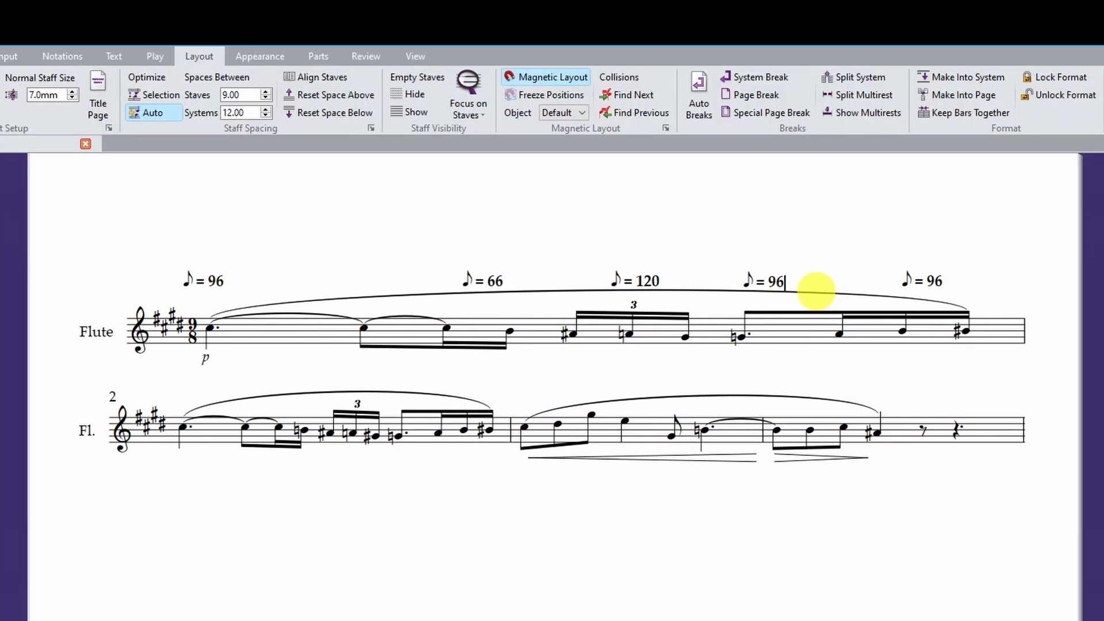
{"action": "key", "text": "BackSpace"}
{"action": "key", "text": "BackSpace"}
{"action": "type", "text": "90"}
- Change the last tempo mark in bar 1 to eighth note = 72
{"action": "left_click", "coordinate": [937, 280]}
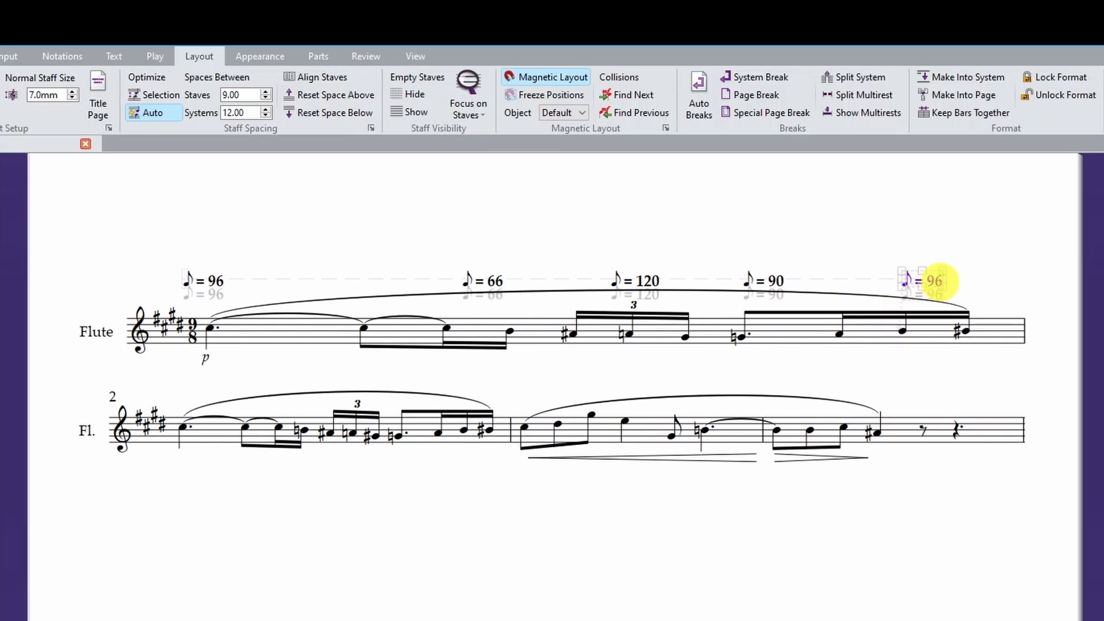
{"action": "double_click", "coordinate": [937, 281]}
{"action": "key", "text": "BackSpace"}
{"action": "key", "text": "BackSpace"}
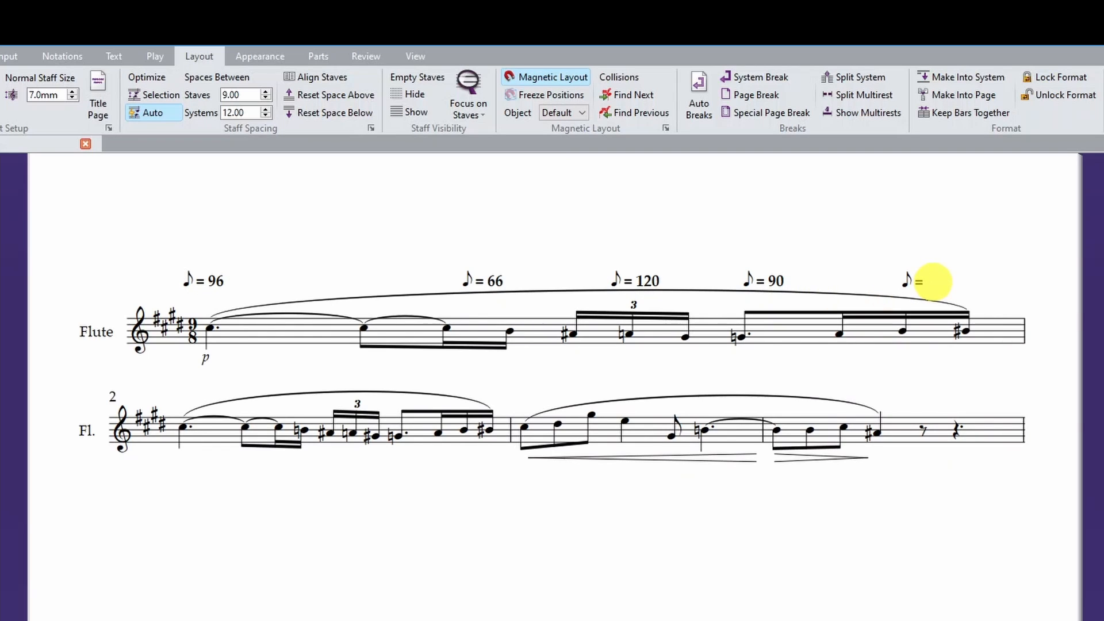
{"action": "type", "text": "72"}
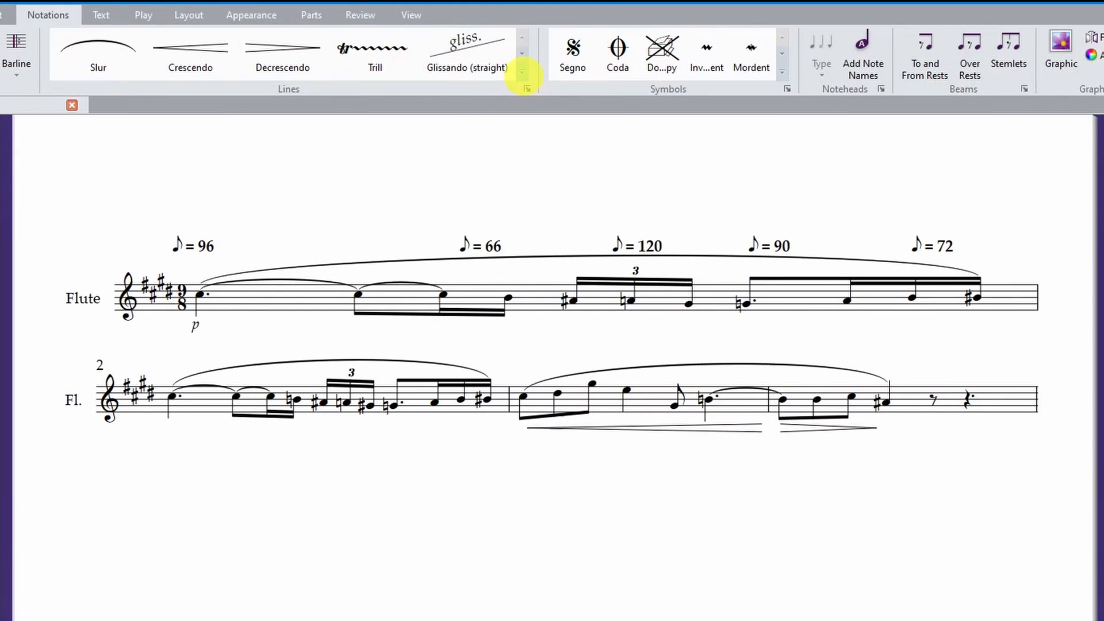
- Add an accel. line above bar 1 running from the 66 tempo mark to the 120 mark
{"action": "left_click", "coordinate": [523, 71]}
{"action": "left_click", "coordinate": [175, 220]}
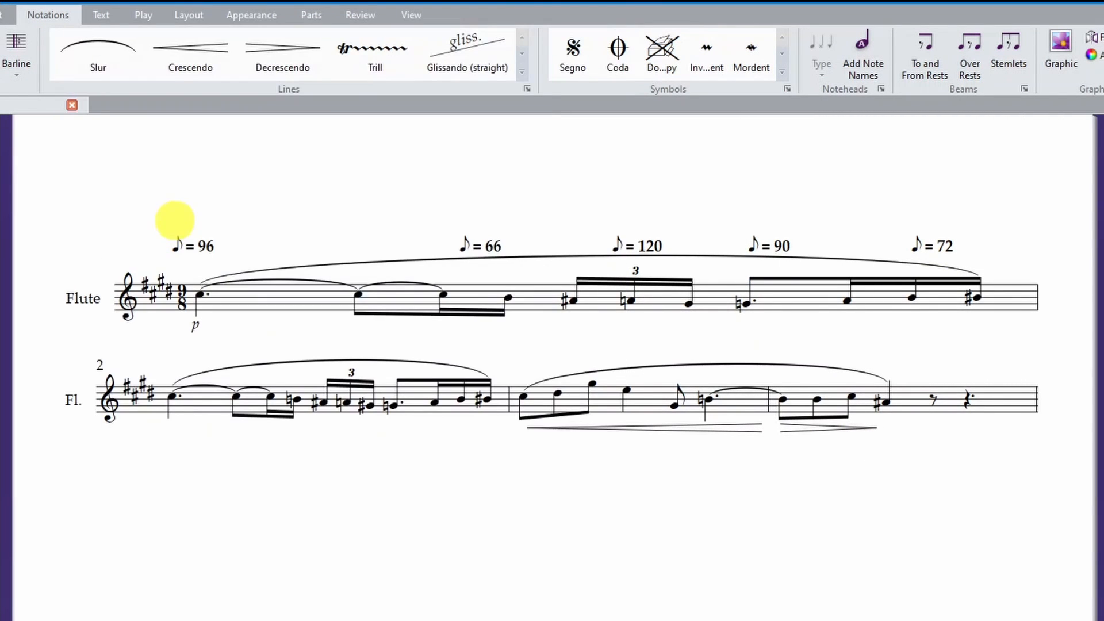
{"action": "left_click_drag", "start_coordinate": [500, 209], "coordinate": [603, 250]}
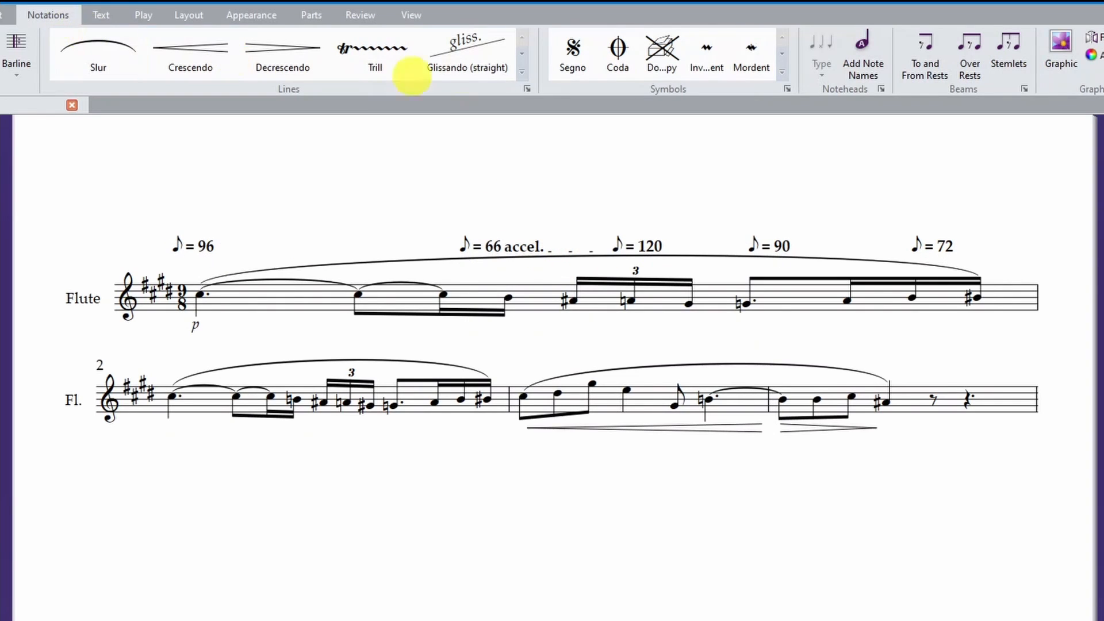
- Add a rit. line above bar 1 from the 90 to the 72 tempo mark, and move its start slightly closer to the 90
{"action": "left_click", "coordinate": [522, 72]}
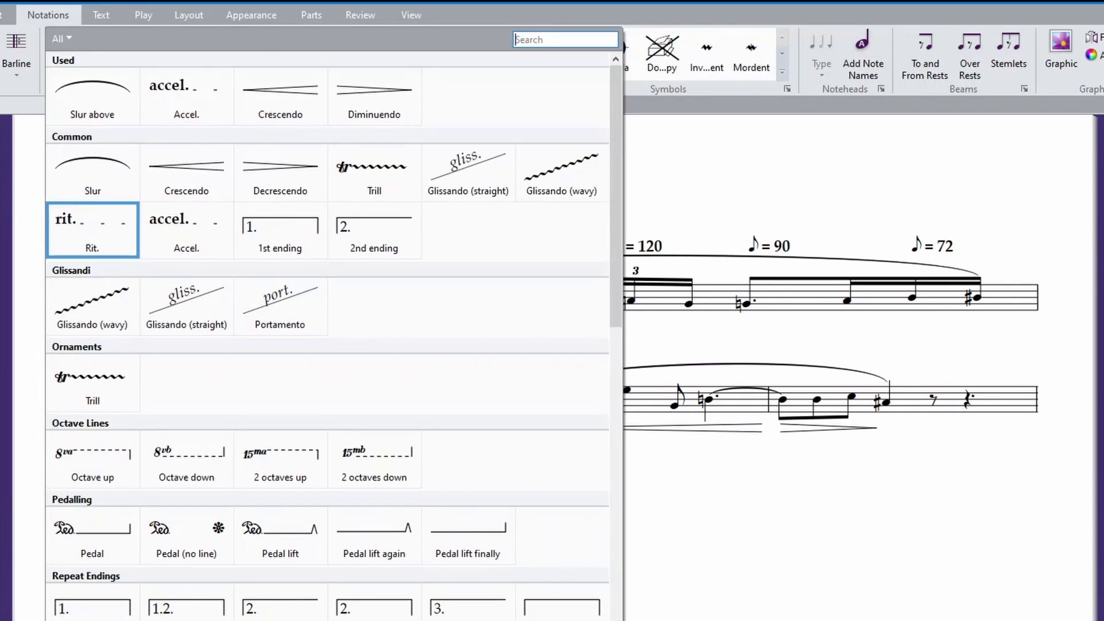
{"action": "left_click", "coordinate": [70, 226]}
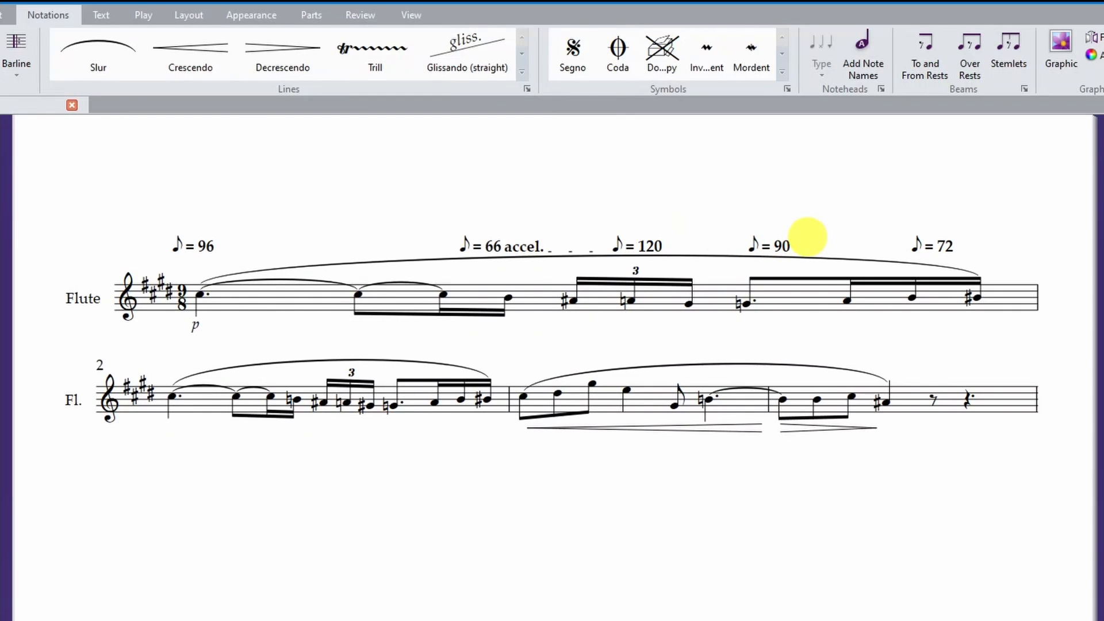
{"action": "left_click_drag", "start_coordinate": [808, 237], "coordinate": [902, 251]}
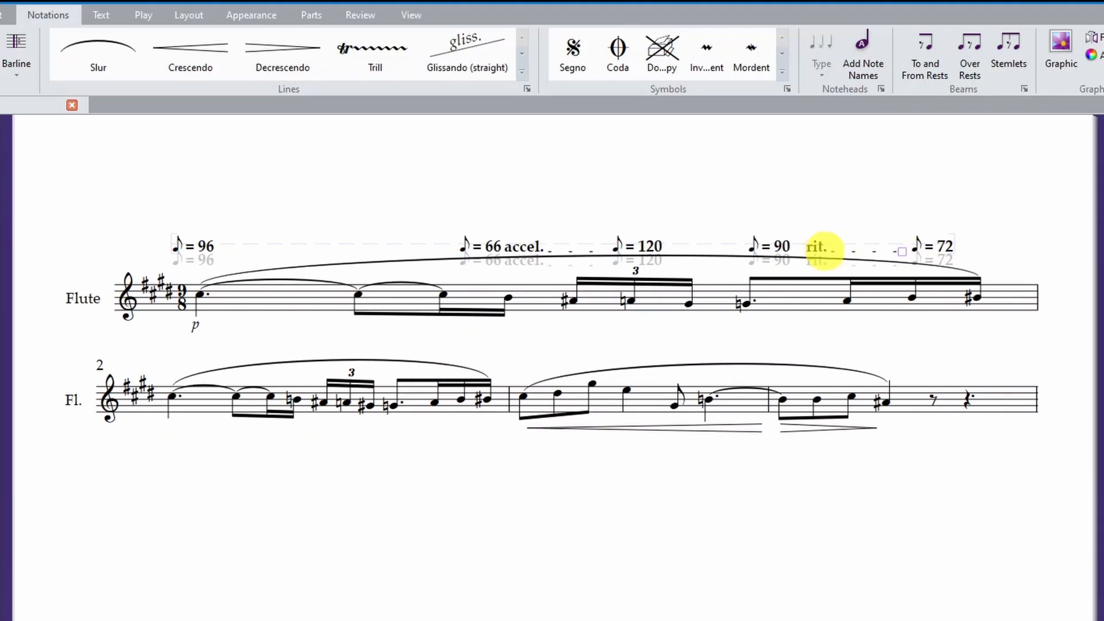
{"action": "left_click_drag", "start_coordinate": [816, 248], "coordinate": [810, 248]}
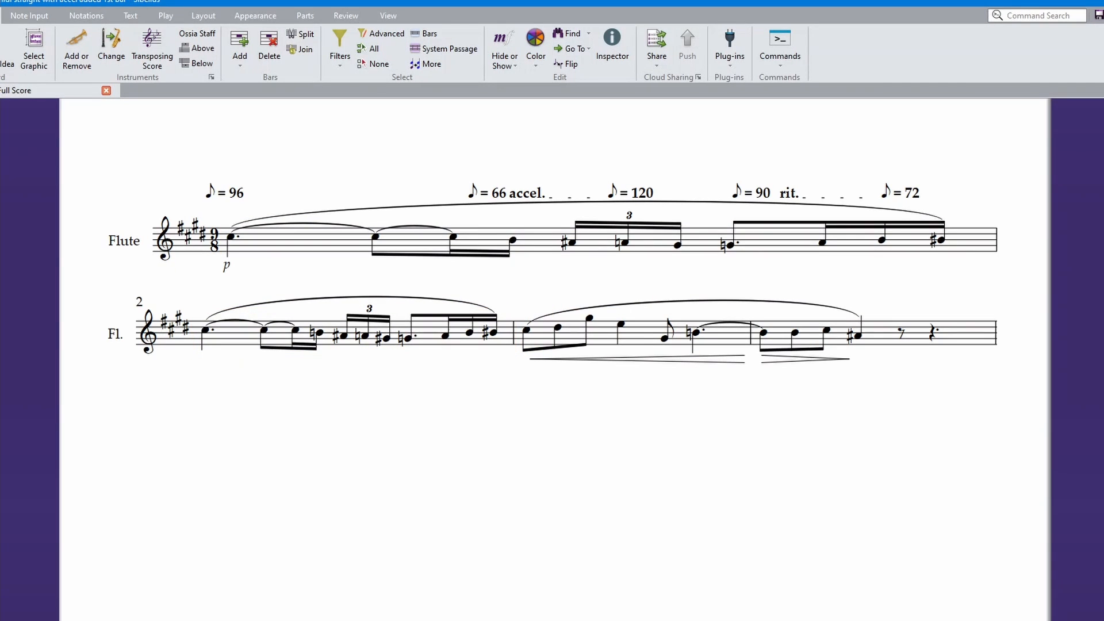
- Repeat the flute's bar 1 as an ordinary passage into bar 2
{"action": "left_click", "coordinate": [541, 241]}
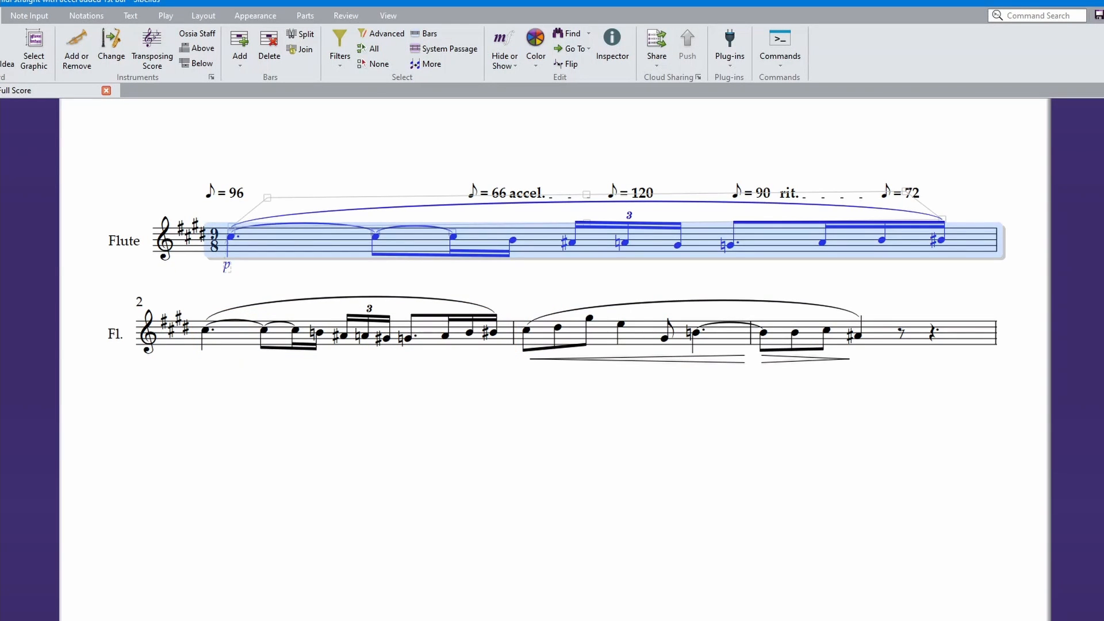
{"action": "key", "text": "r"}
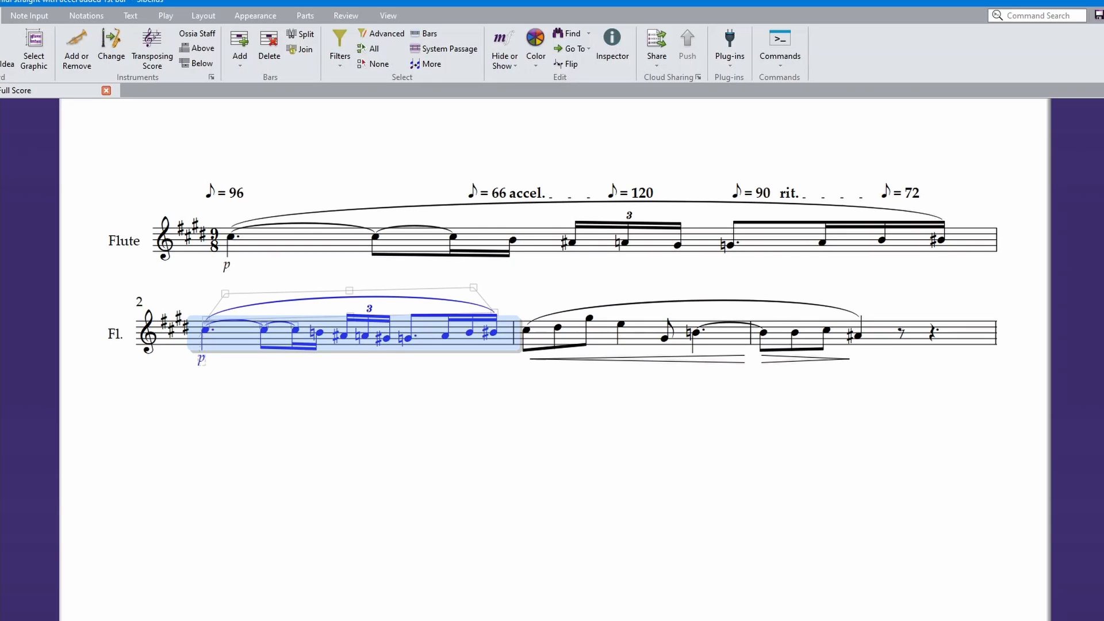
- Select bar 1 as a system passage and repeat it so its tempo marks and lines are copied too
{"action": "left_click", "coordinate": [541, 235]}
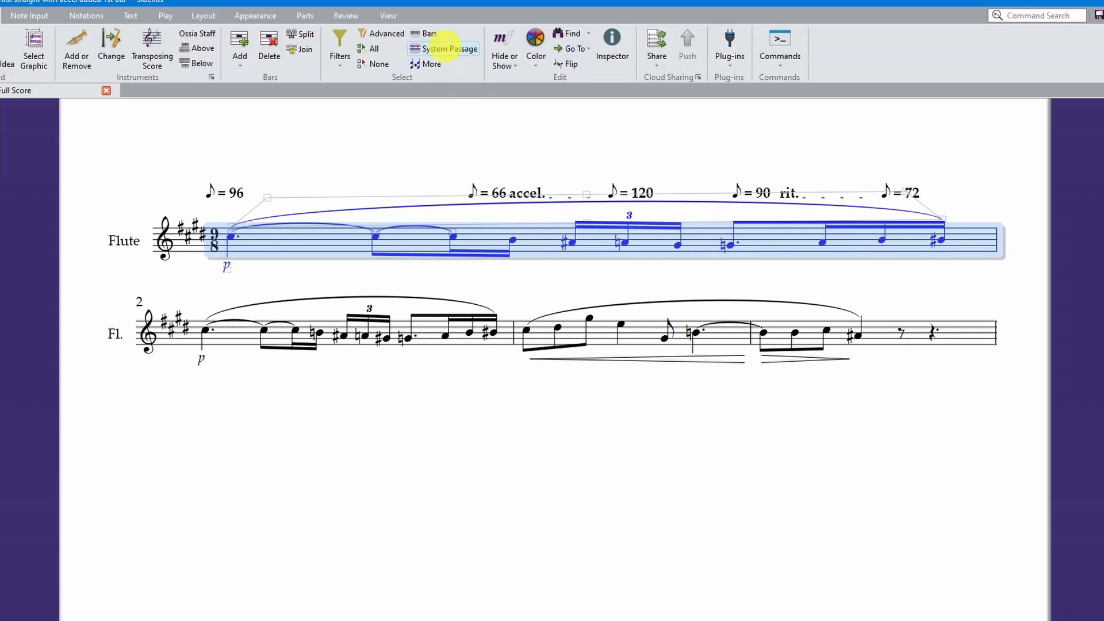
{"action": "left_click", "coordinate": [438, 47]}
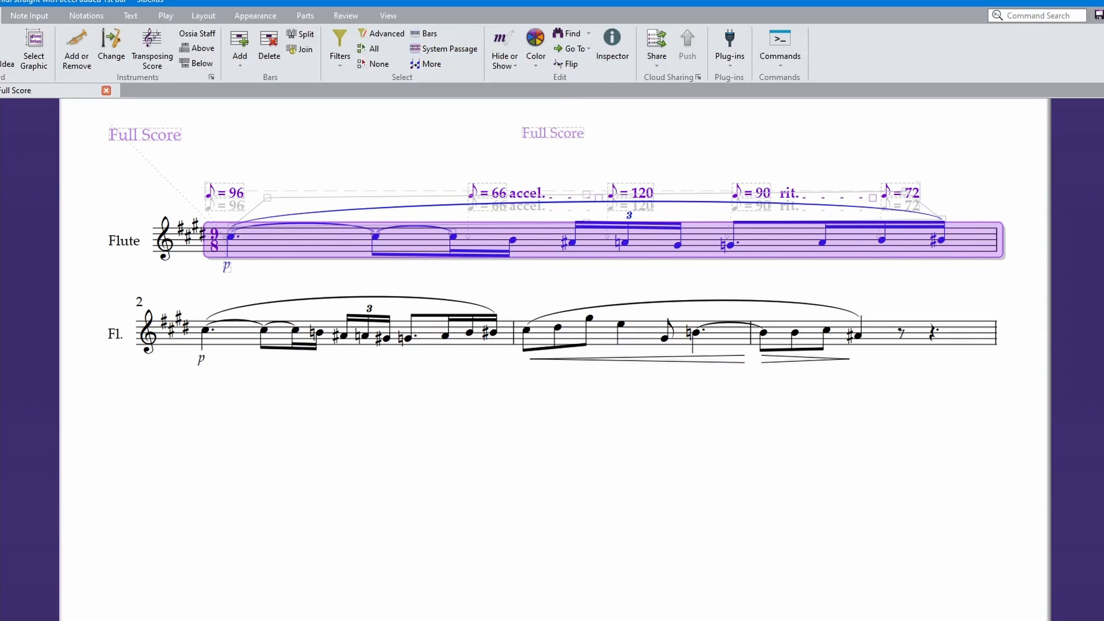
{"action": "key", "text": "r"}
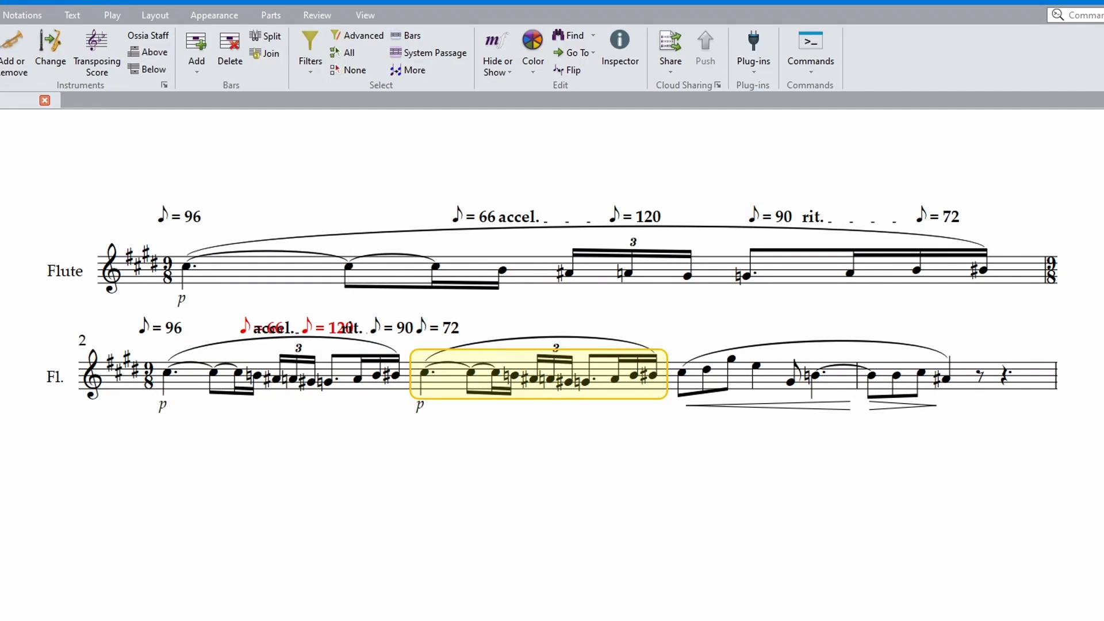
- Delete the surplus duplicate bar 3, including its notes and the empty bar itself
{"action": "left_click", "coordinate": [609, 379]}
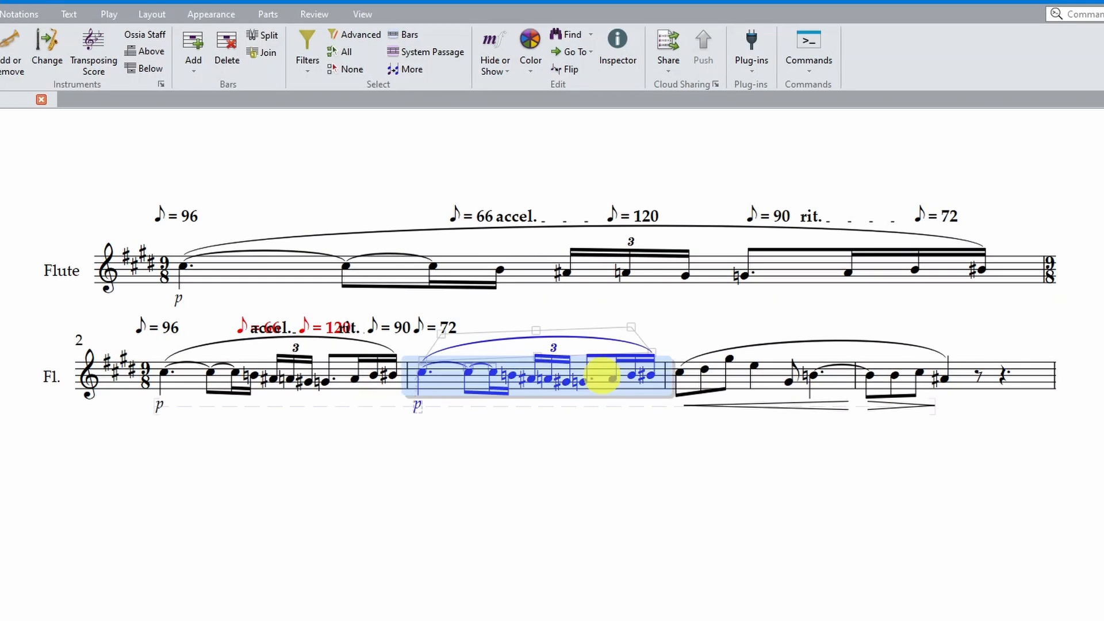
{"action": "key", "text": "Delete"}
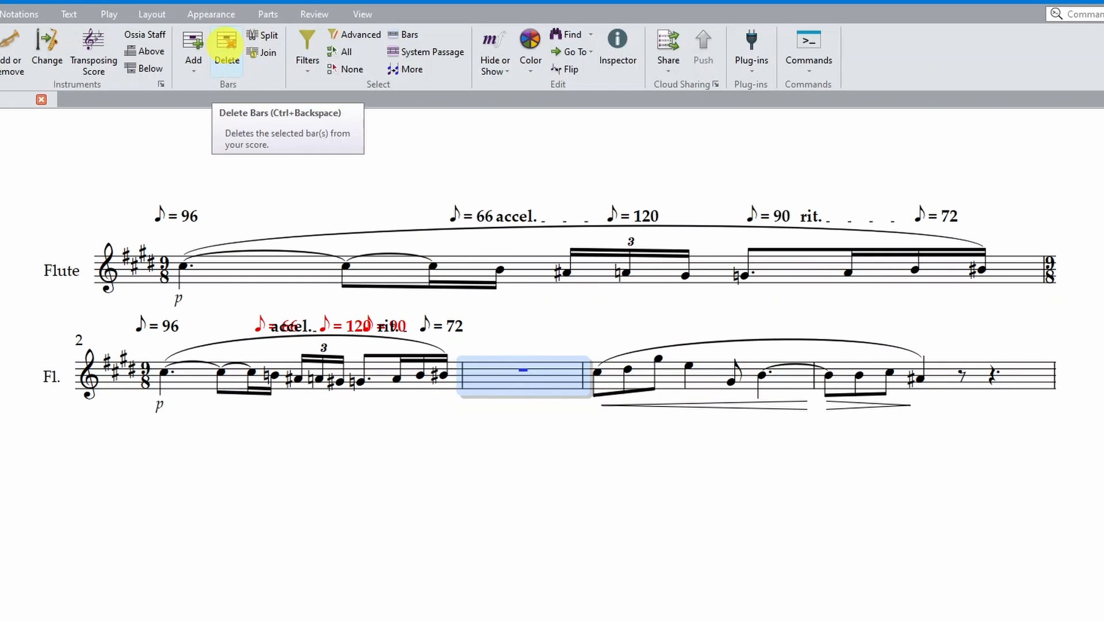
{"action": "left_click", "coordinate": [227, 43]}
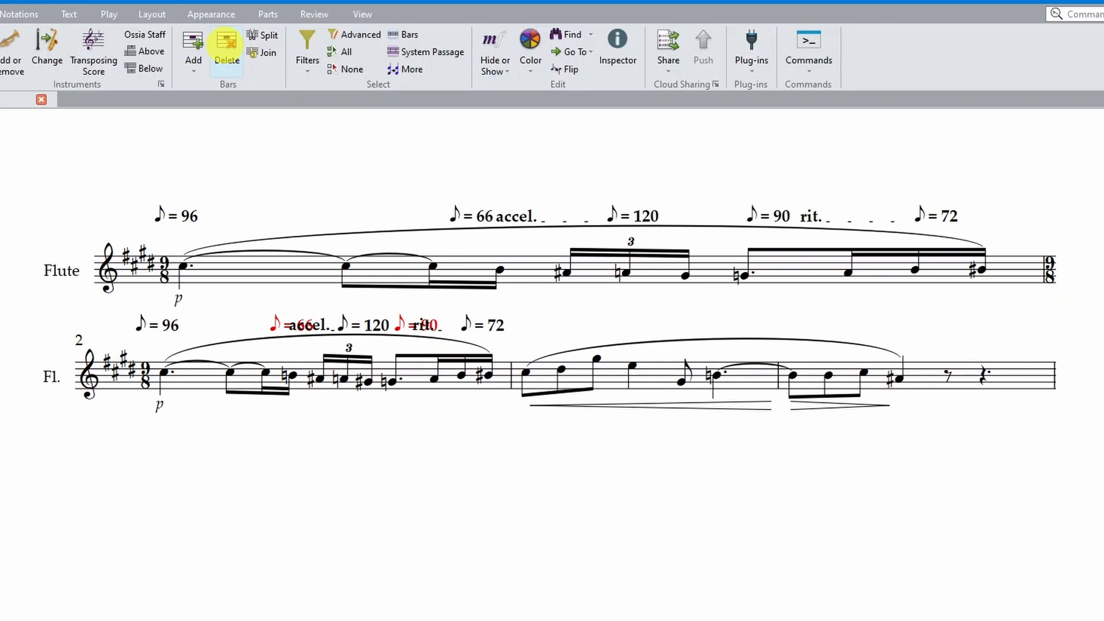
- Add a system break at the barline after bar 2
{"action": "left_click", "coordinate": [149, 14]}
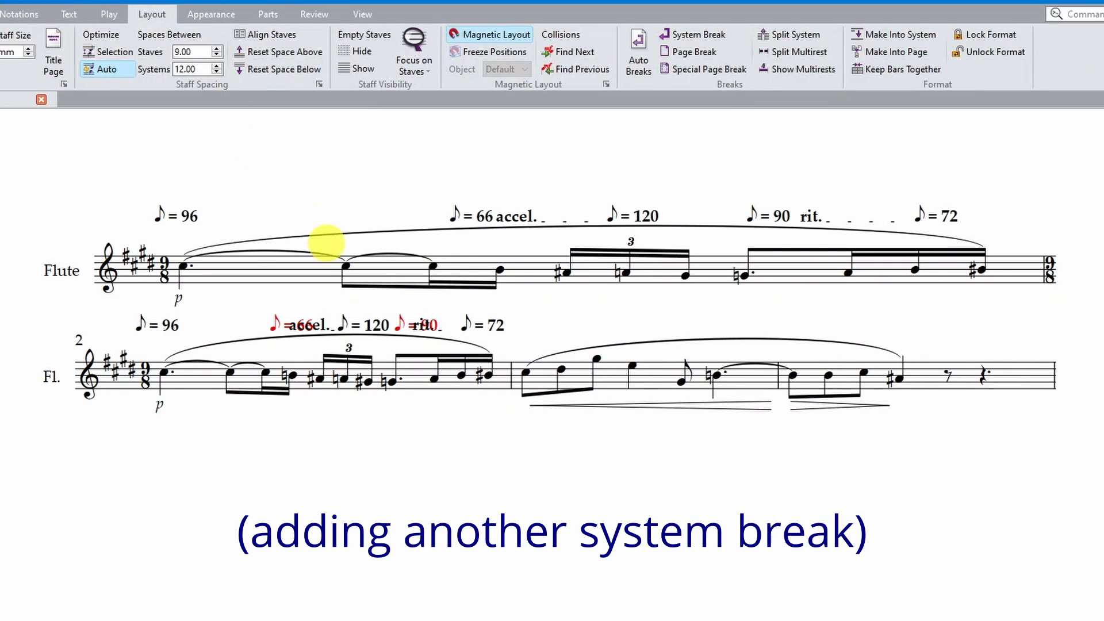
{"action": "left_click", "coordinate": [511, 380]}
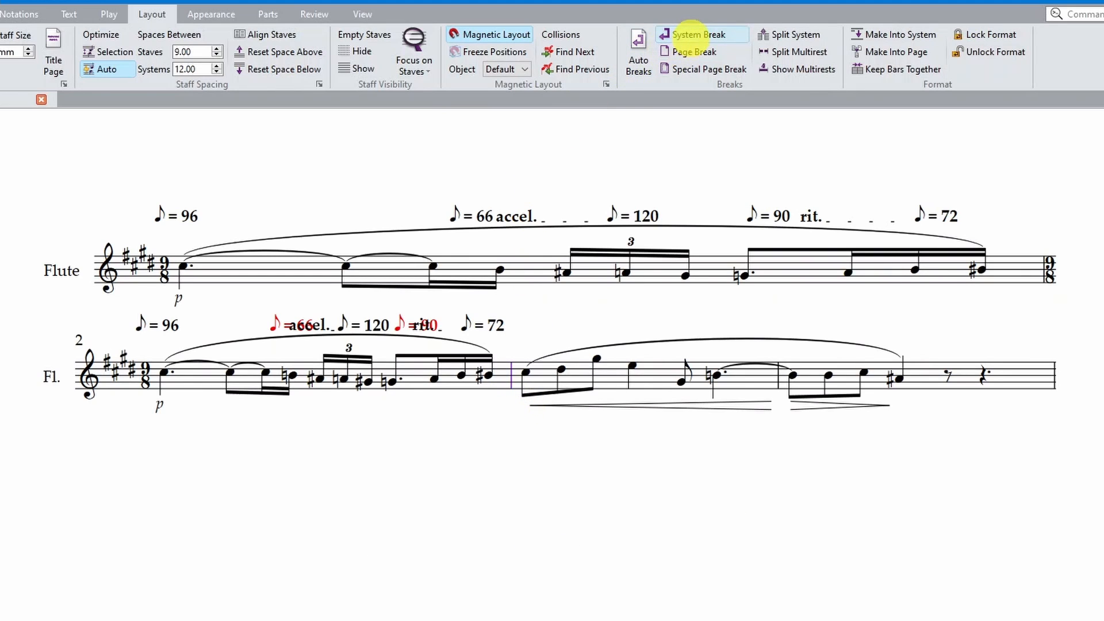
{"action": "left_click", "coordinate": [690, 34]}
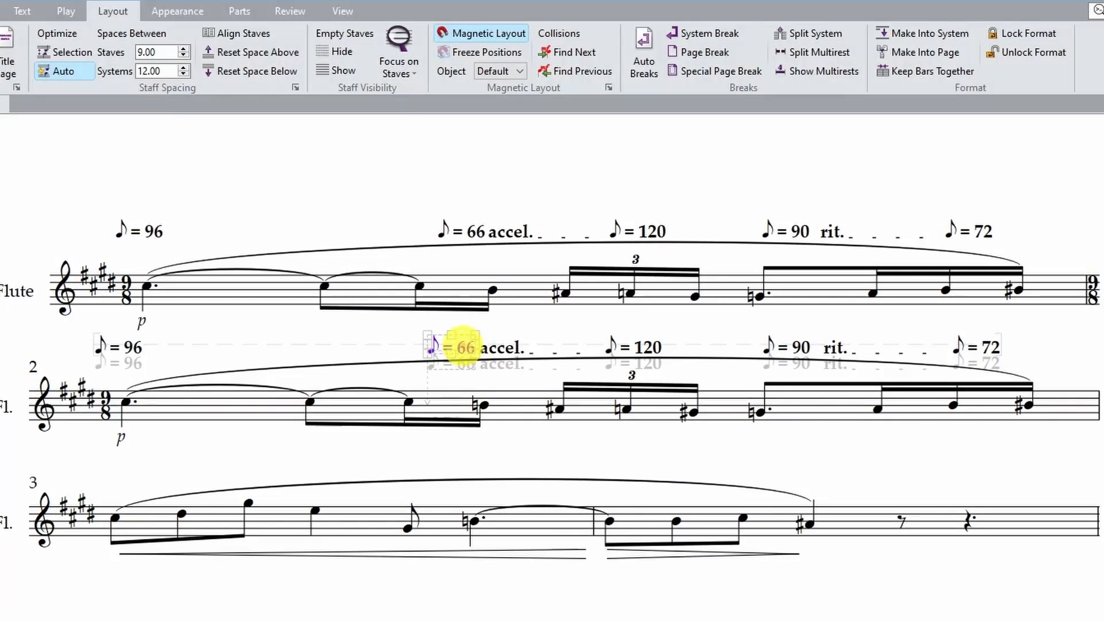
- Change the second tempo mark in bar 2, before the accel., to eighth note = 72
{"action": "left_click", "coordinate": [478, 348]}
{"action": "key", "text": "BackSpace"}
{"action": "key", "text": "BackSpace"}
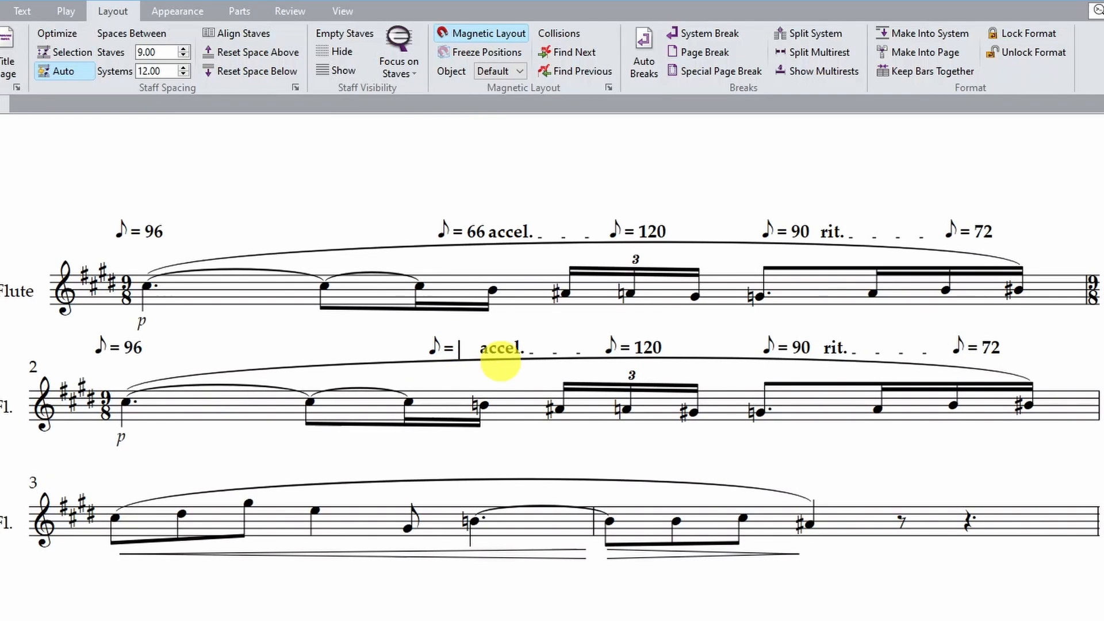
{"action": "type", "text": "72"}
{"action": "left_click", "coordinate": [498, 361]}
- Change bar 2's third tempo mark to eighth note = 126 and its fourth, before the rit., to 96
{"action": "double_click", "coordinate": [649, 347]}
{"action": "key", "text": "BackSpace"}
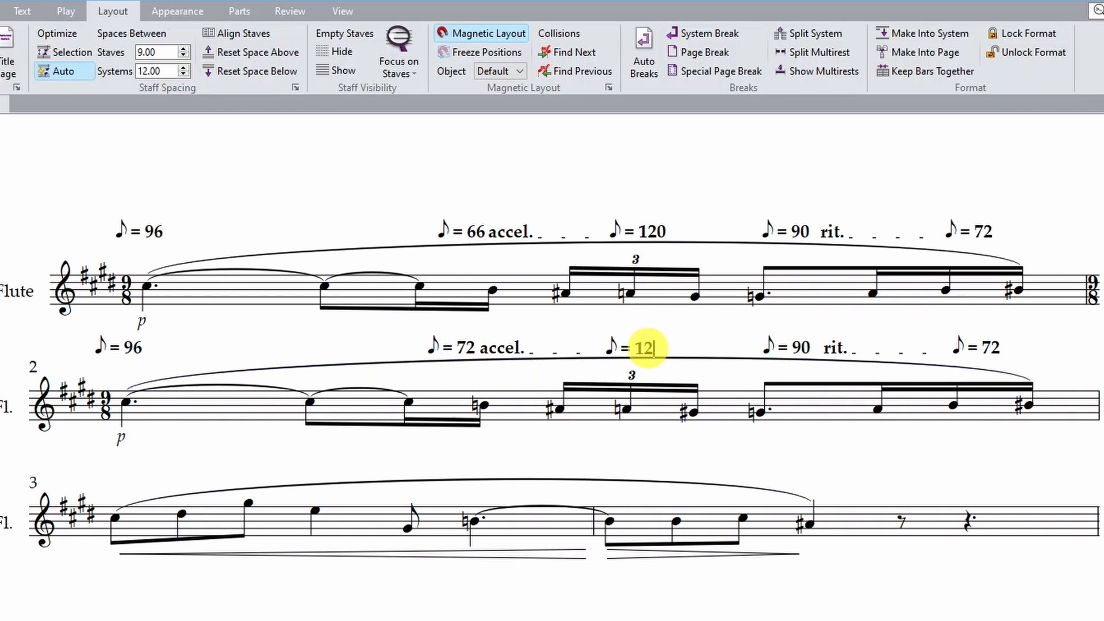
{"action": "type", "text": "6"}
{"action": "left_click", "coordinate": [792, 346]}
{"action": "double_click", "coordinate": [796, 345]}
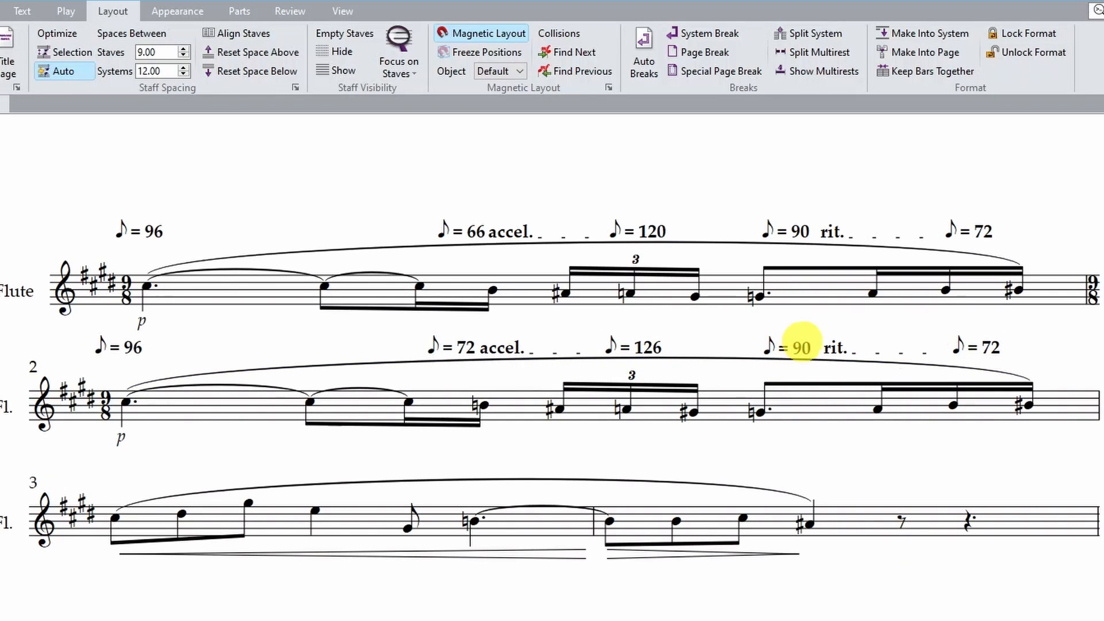
{"action": "key", "text": "BackSpace"}
{"action": "type", "text": "6"}
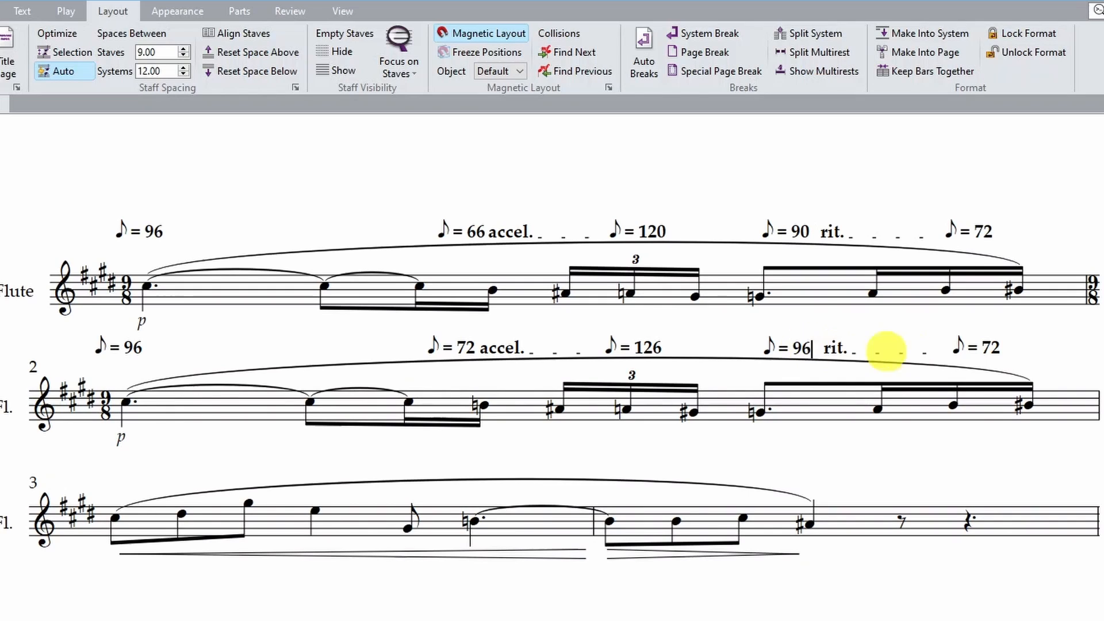
- Change the last tempo mark in bar 2 to eighth note = 80 and clear the selection
{"action": "left_click", "coordinate": [985, 347]}
{"action": "double_click", "coordinate": [989, 347]}
{"action": "key", "text": "BackSpace"}
{"action": "key", "text": "BackSpace"}
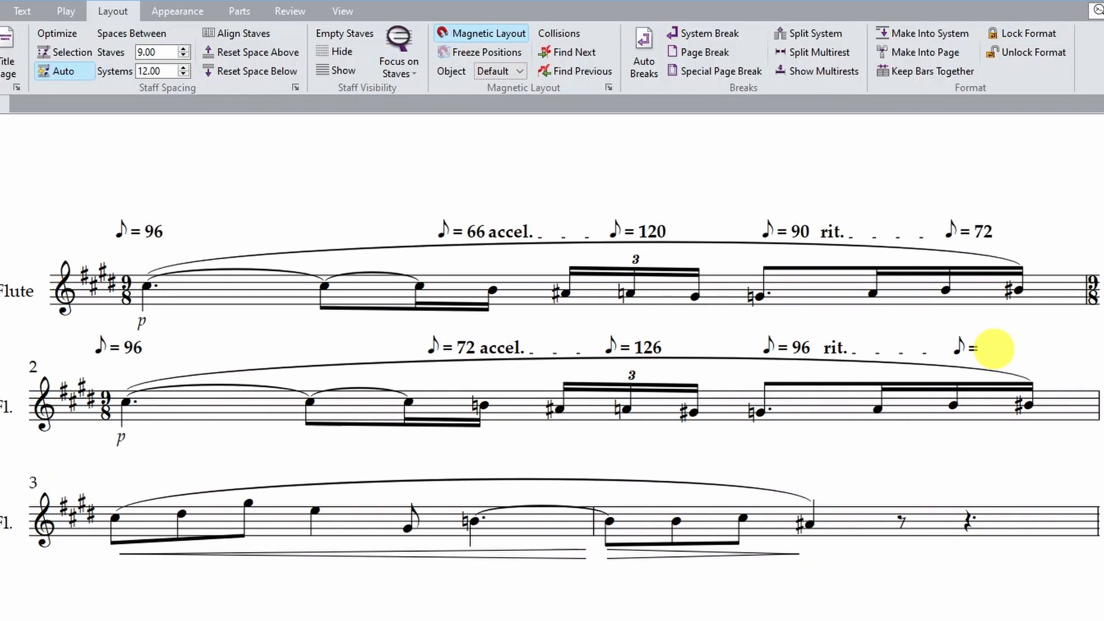
{"action": "type", "text": "80"}
{"action": "key", "text": "Escape"}
{"action": "key", "text": "Escape"}
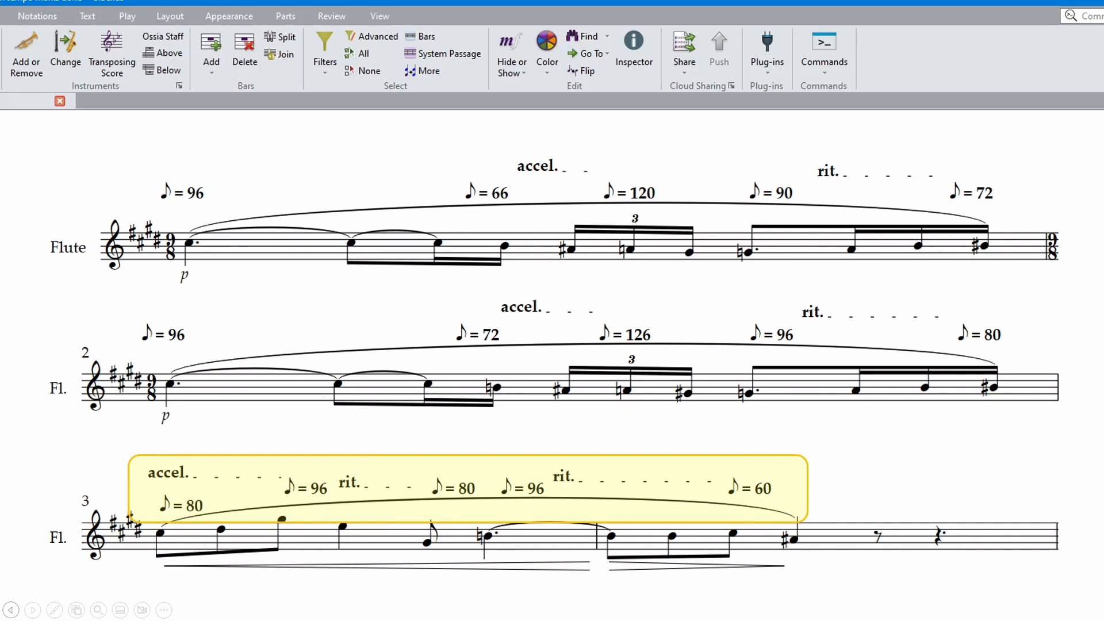
{"action": "key", "text": "Right"}
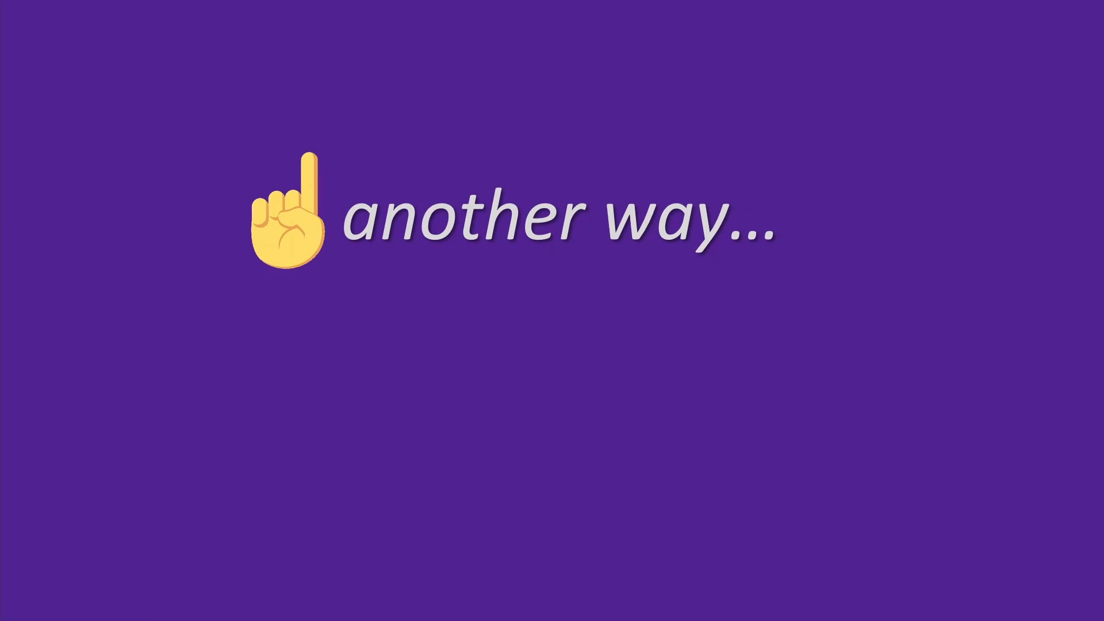
{"action": "key", "text": "Right"}
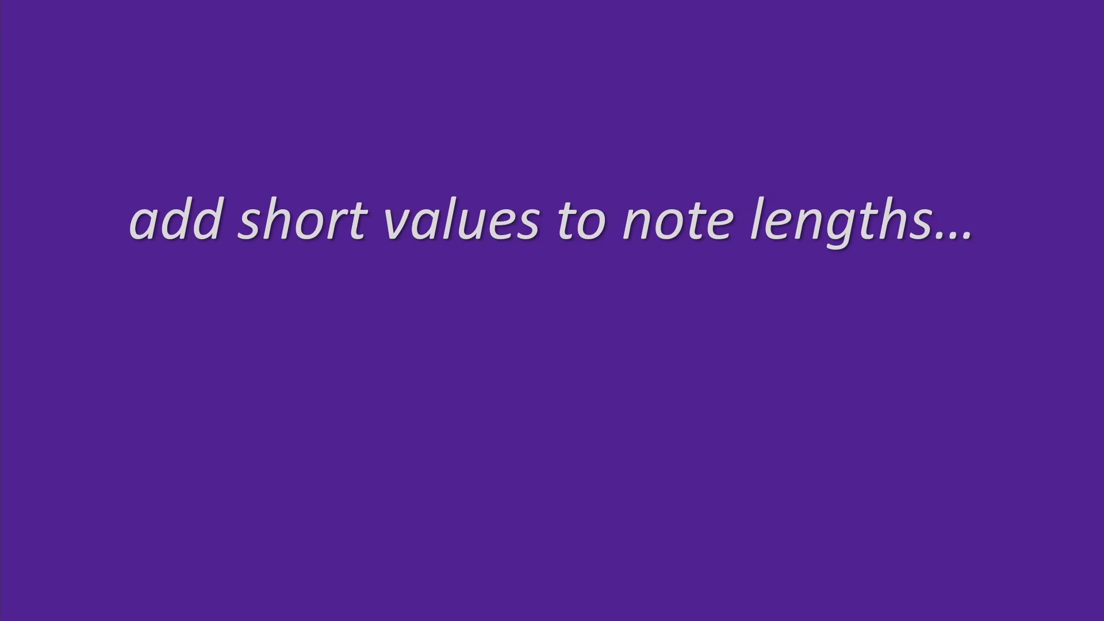
{"action": "key", "text": "Right"}
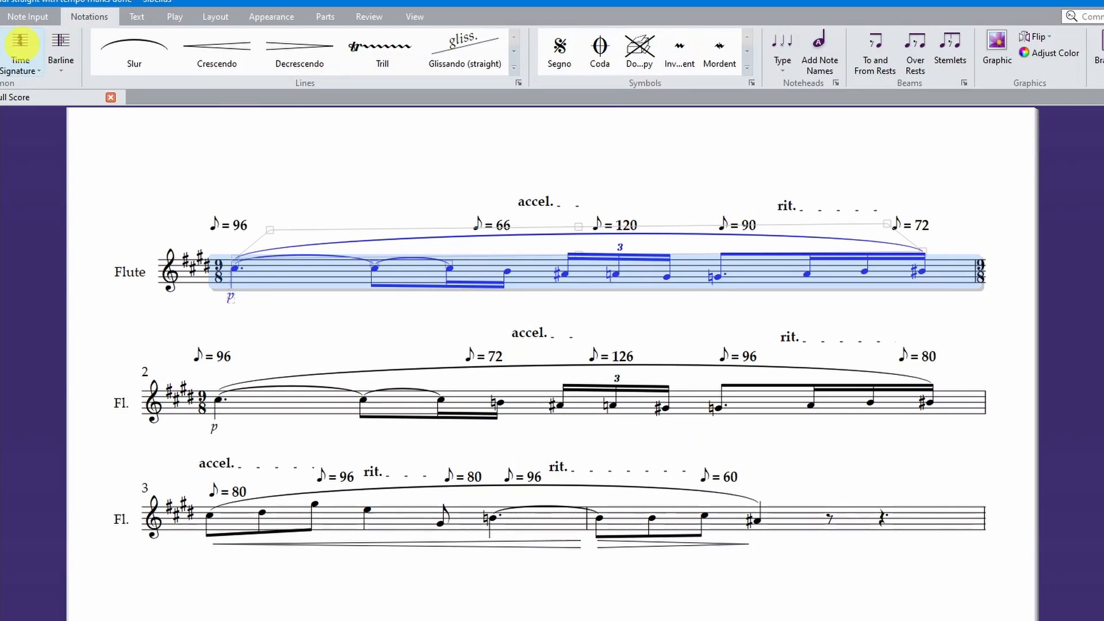
- Change the time signature of bar 1 to 37/32
{"action": "left_click", "coordinate": [20, 42]}
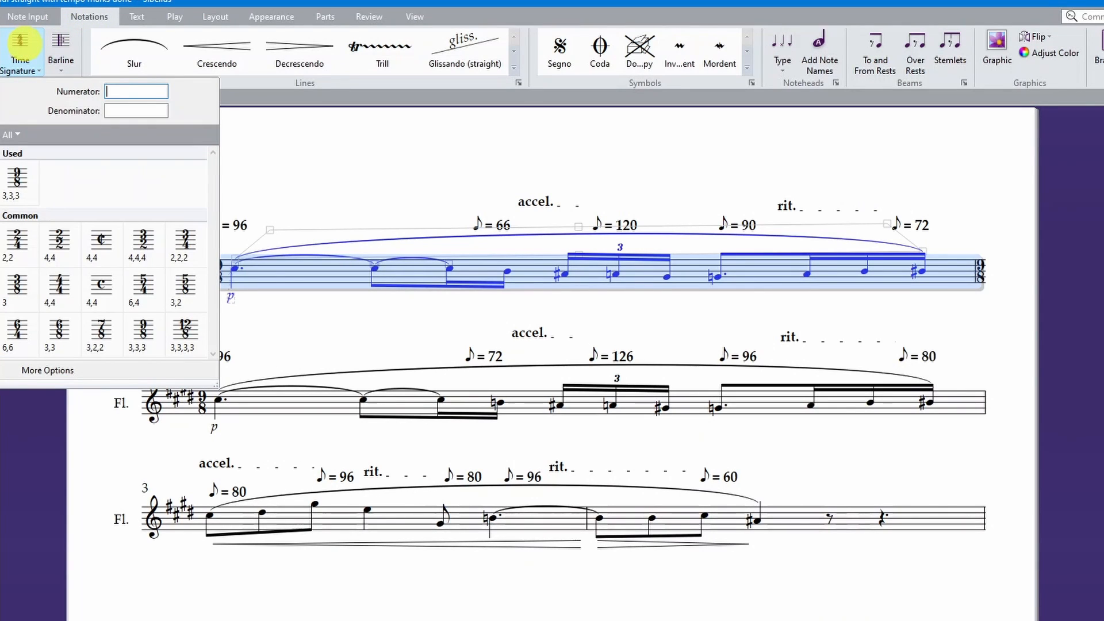
{"action": "type", "text": "37"}
{"action": "key", "text": "Tab"}
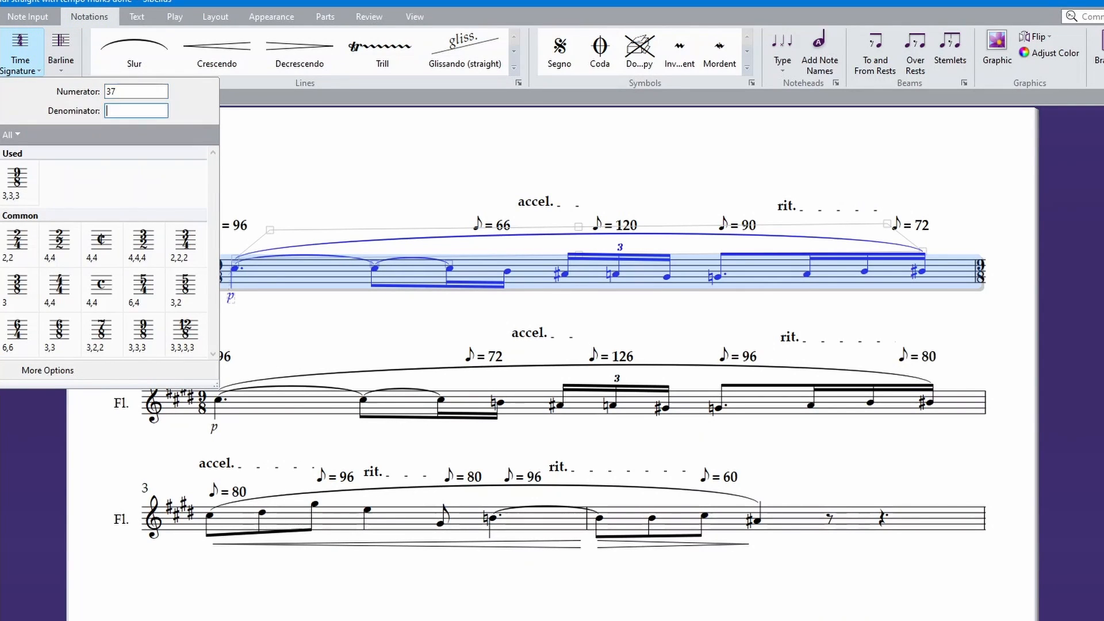
{"action": "type", "text": "32"}
{"action": "key", "text": "Return"}
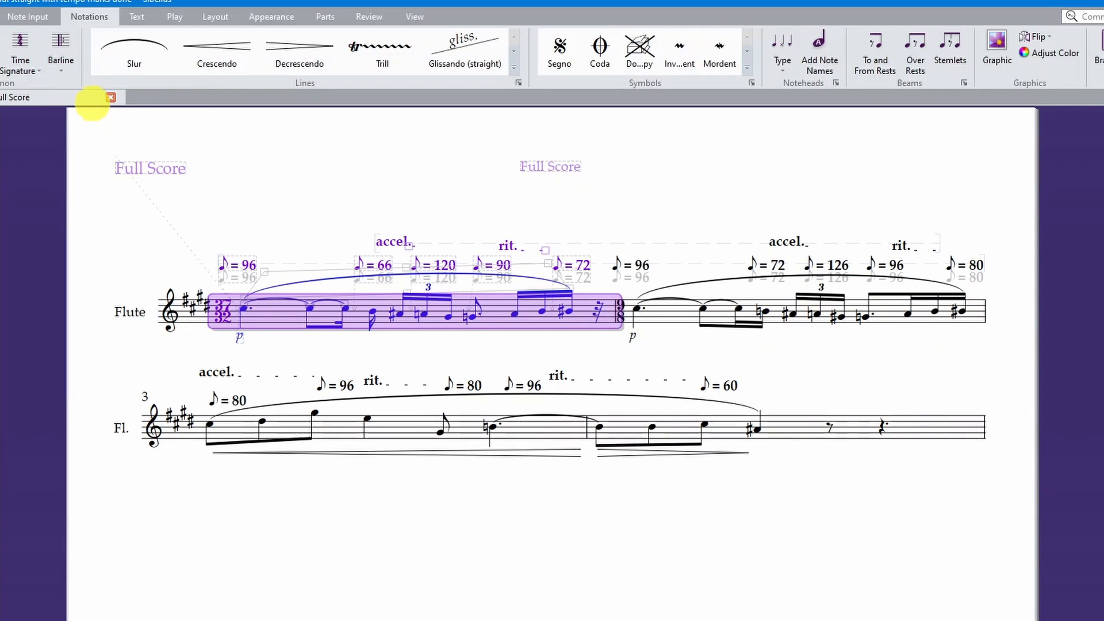
- Add a system break at the barline after bar 1 and enter a B on that bar's final rest
{"action": "left_click", "coordinate": [619, 311]}
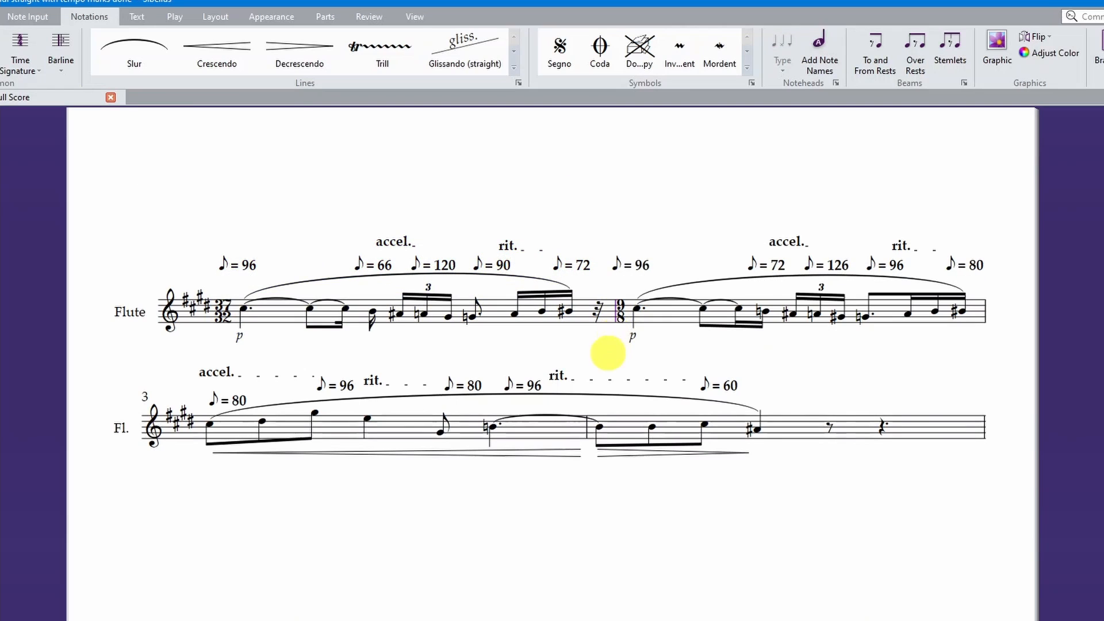
{"action": "left_click", "coordinate": [215, 17]}
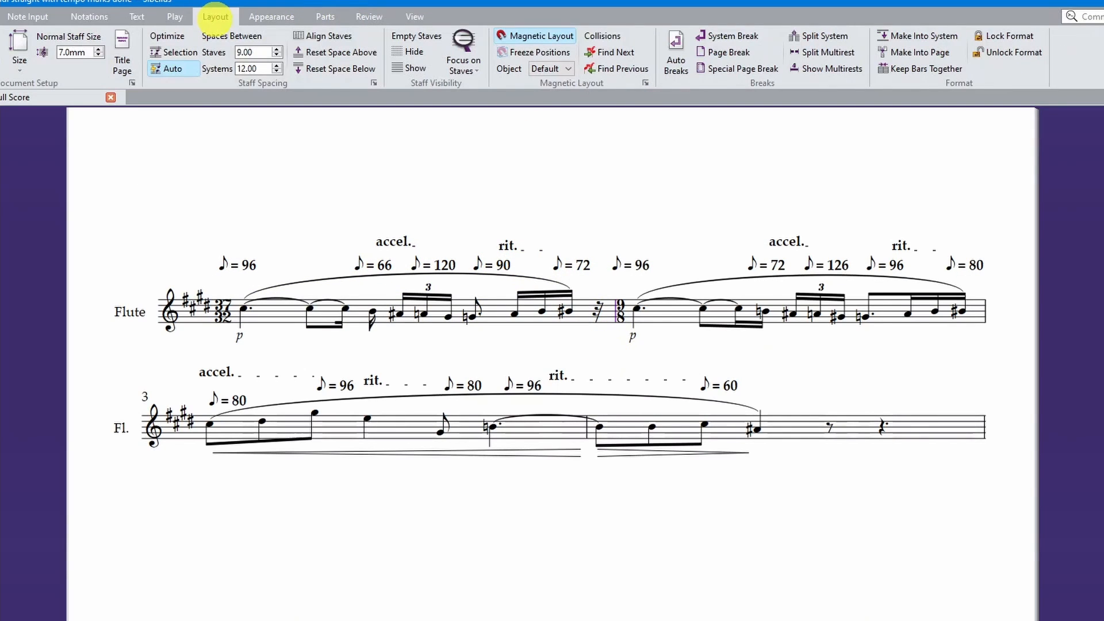
{"action": "left_click", "coordinate": [723, 37]}
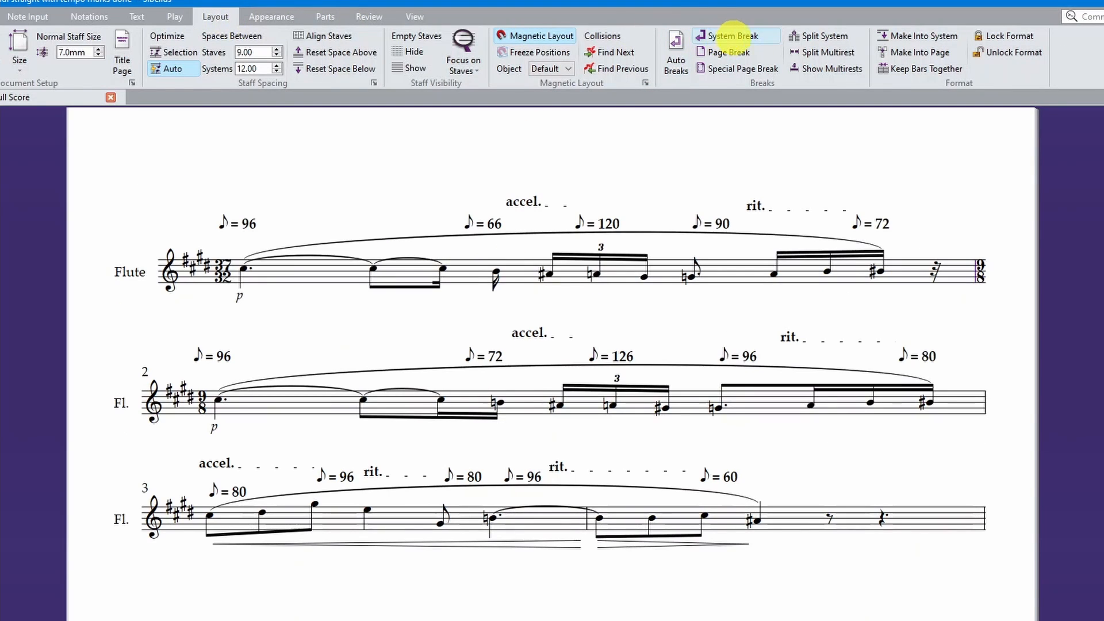
{"action": "left_click", "coordinate": [935, 270]}
{"action": "key", "text": "b"}
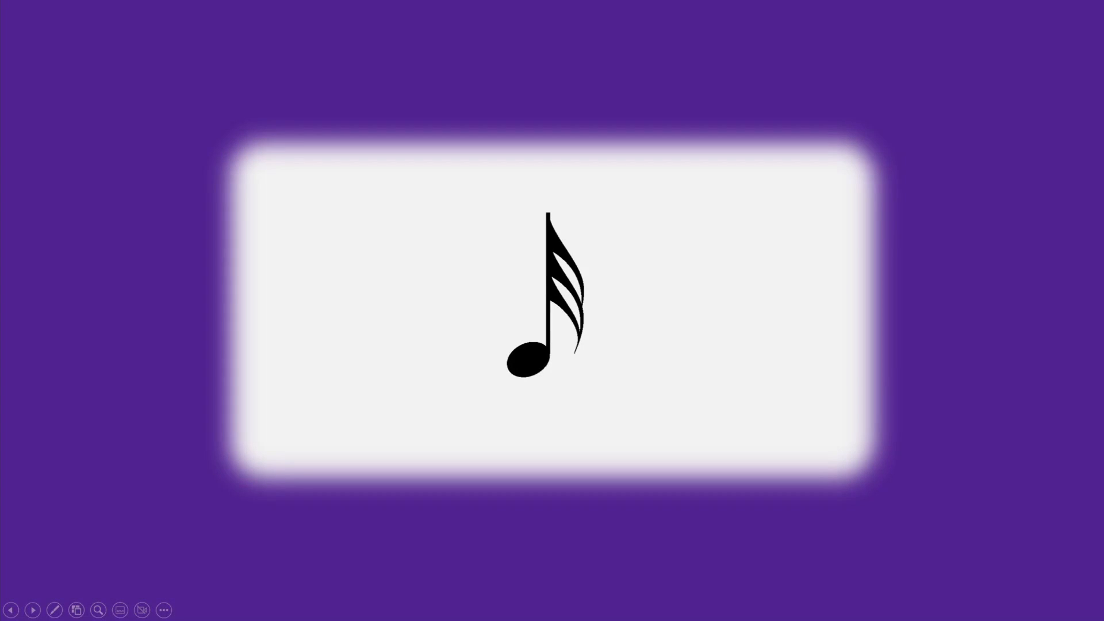
{"action": "key", "text": "Right"}
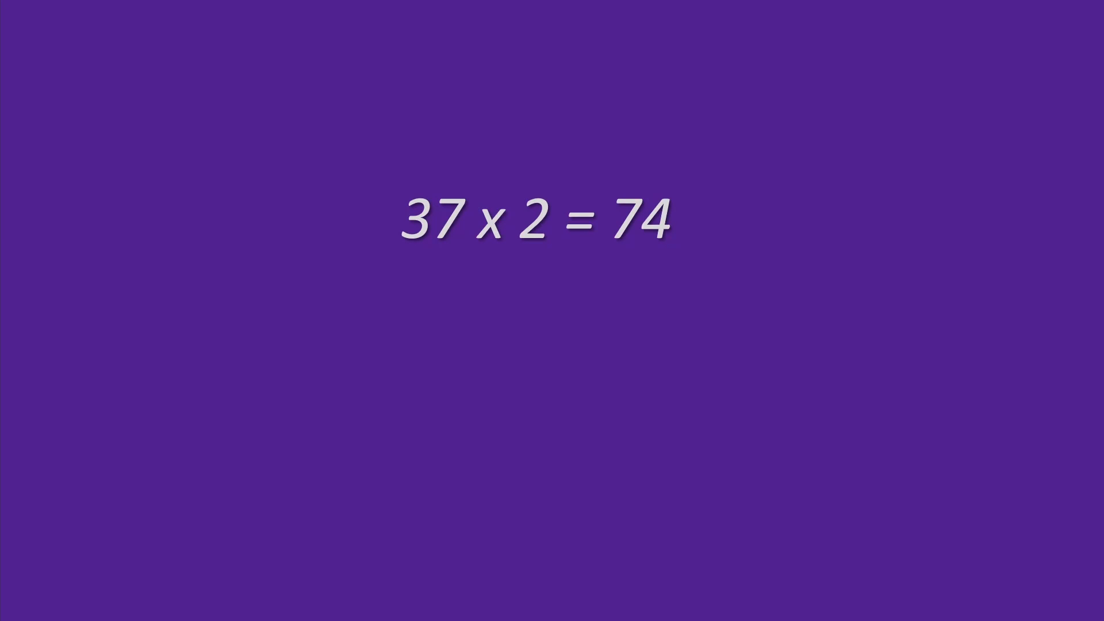
{"action": "key", "text": "Right"}
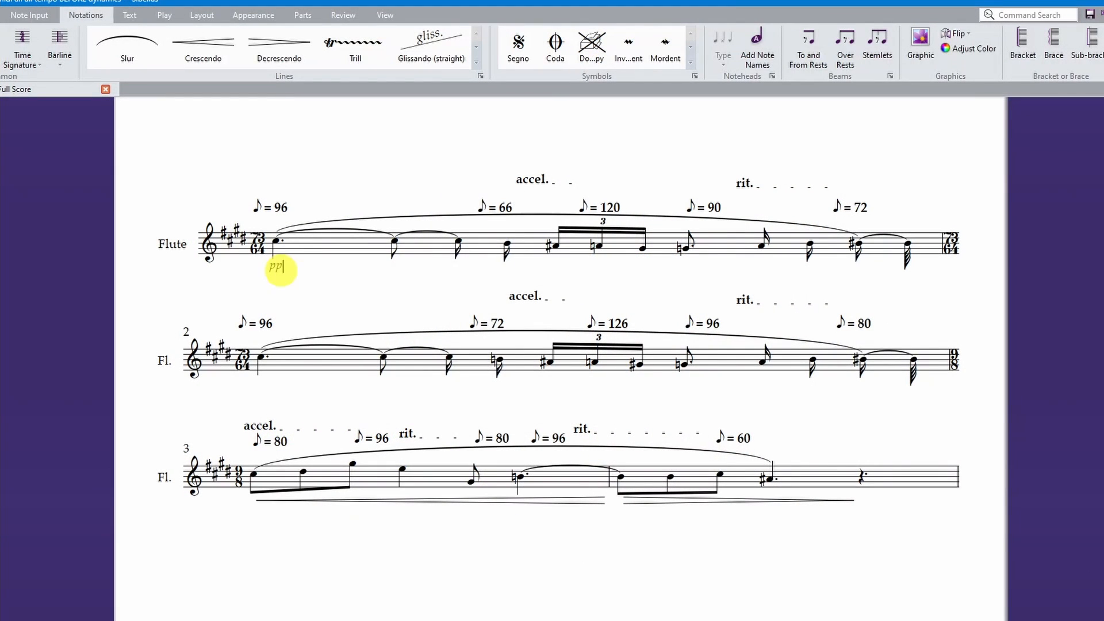
- Add the dynamic mf under the triplet's middle note in bar 1 and pp under the bar's second-to-last note
{"action": "left_click", "coordinate": [599, 246]}
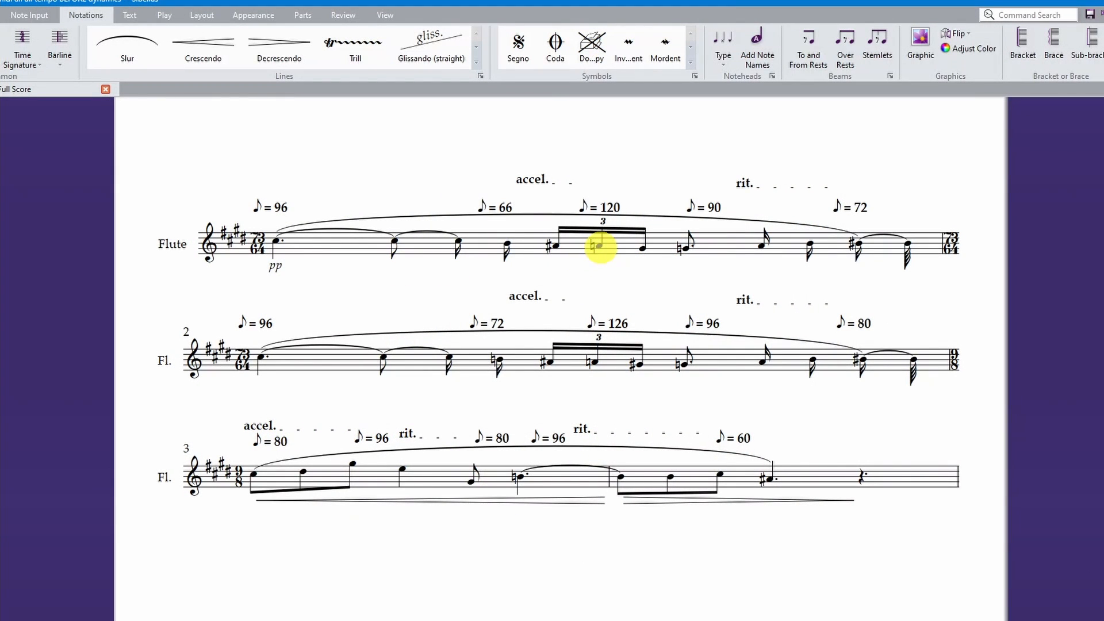
{"action": "key", "text": "ctrl+e"}
{"action": "type", "text": "mf"}
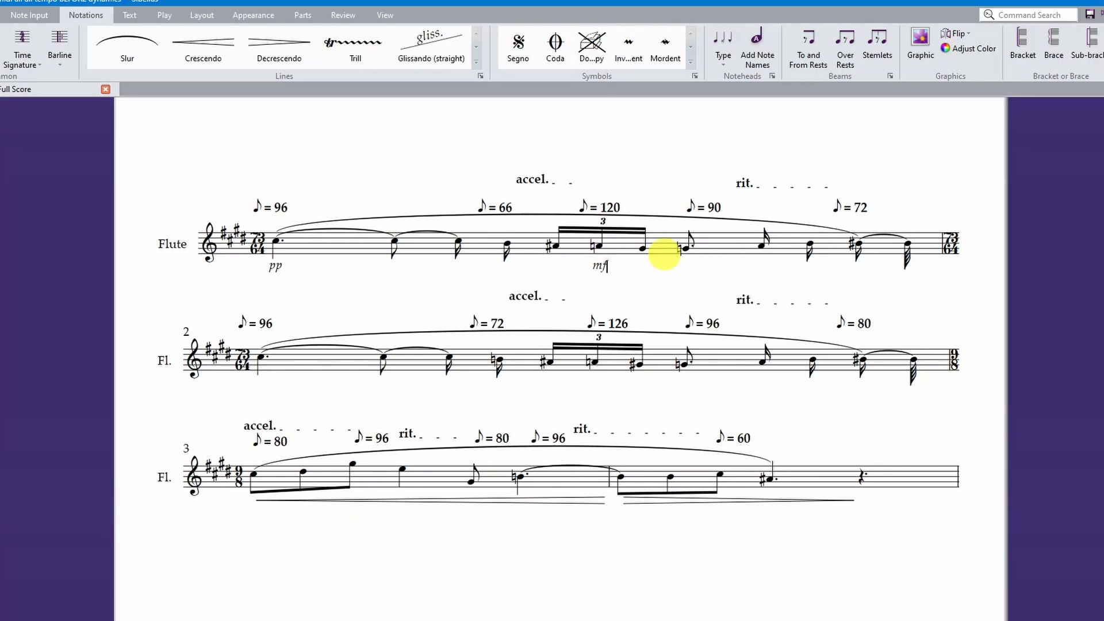
{"action": "left_click", "coordinate": [857, 246]}
{"action": "key", "text": "ctrl+e"}
{"action": "type", "text": "pp"}
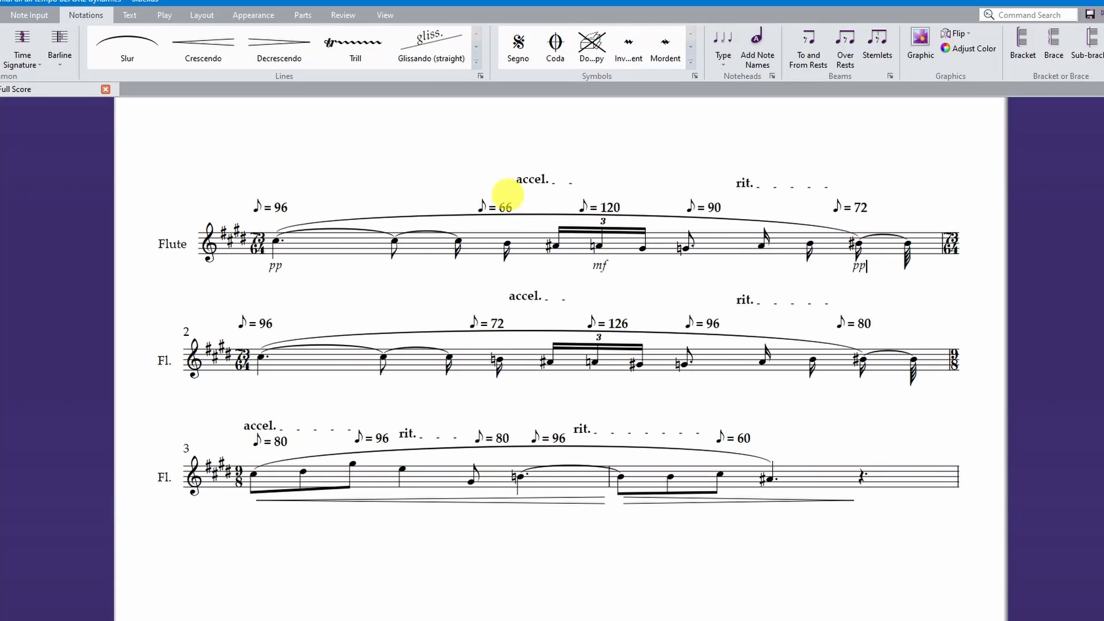
- Add a crescendo in bar 1 from the first note to the note before the triplet, and a decrescendo from the triplet's last note to the note before pp
{"action": "left_click", "coordinate": [276, 242]}
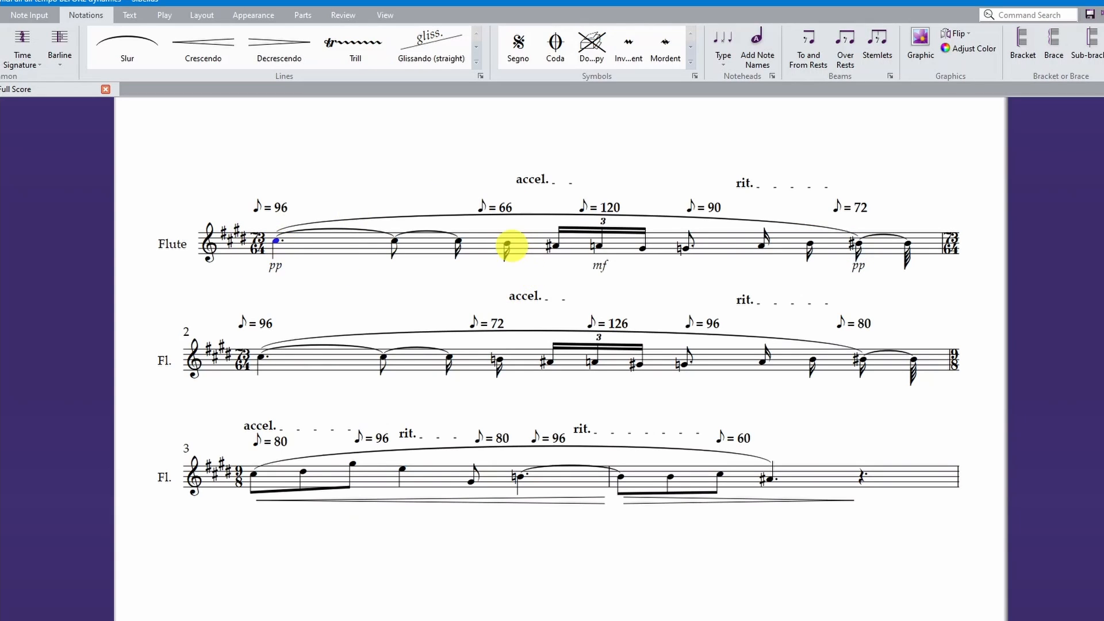
{"action": "left_click", "coordinate": [506, 247], "text": "shift"}
{"action": "left_click", "coordinate": [221, 46]}
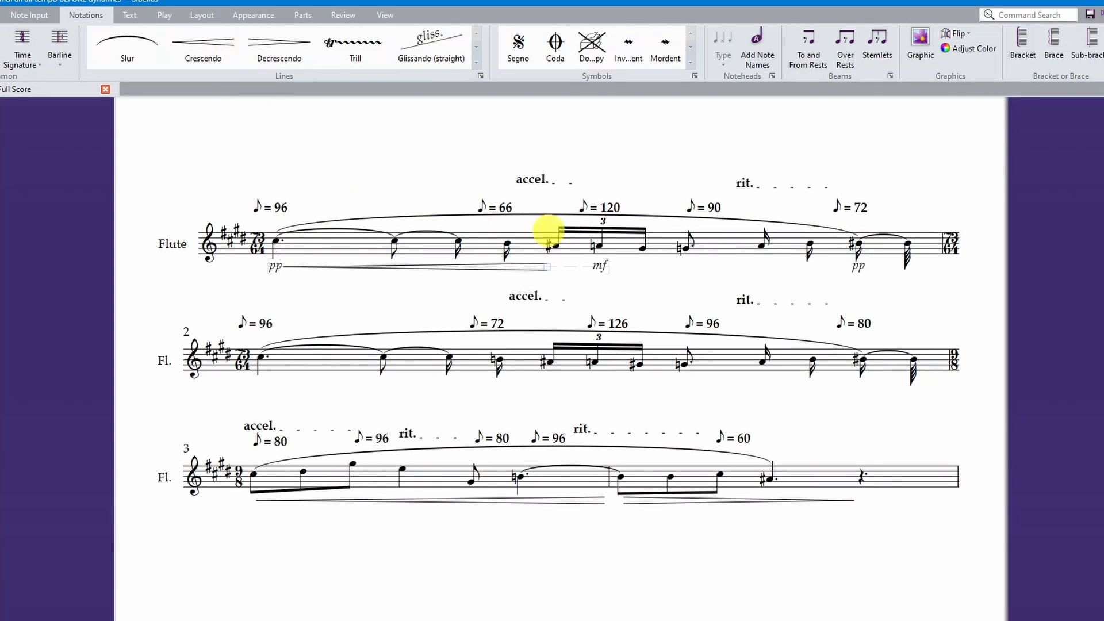
{"action": "left_click", "coordinate": [642, 248]}
{"action": "left_click", "coordinate": [808, 253], "text": "shift"}
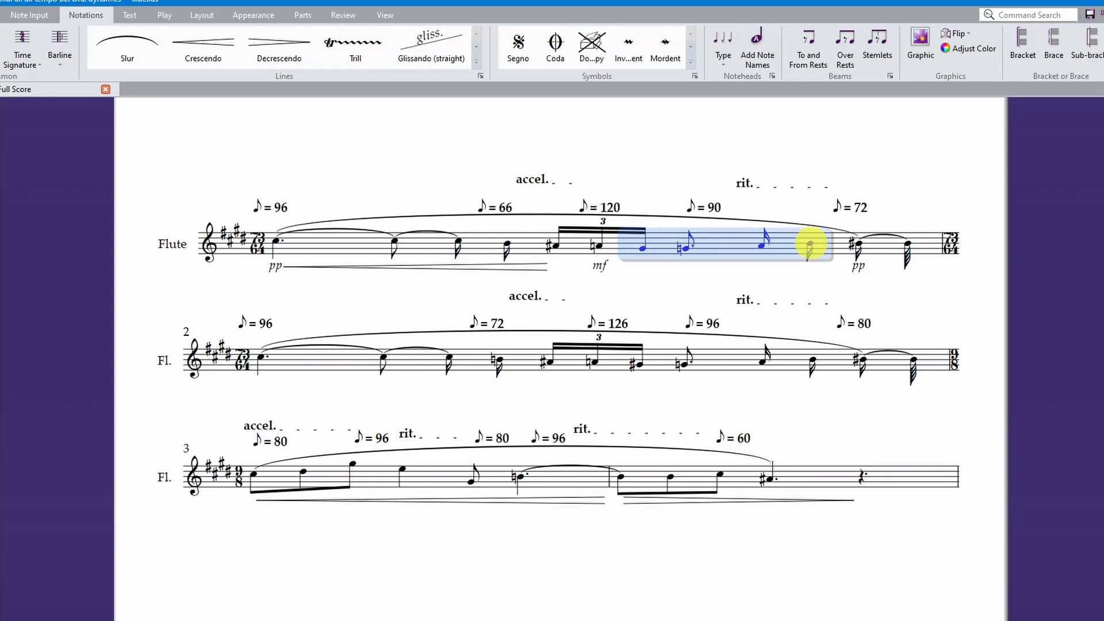
{"action": "left_click", "coordinate": [279, 43]}
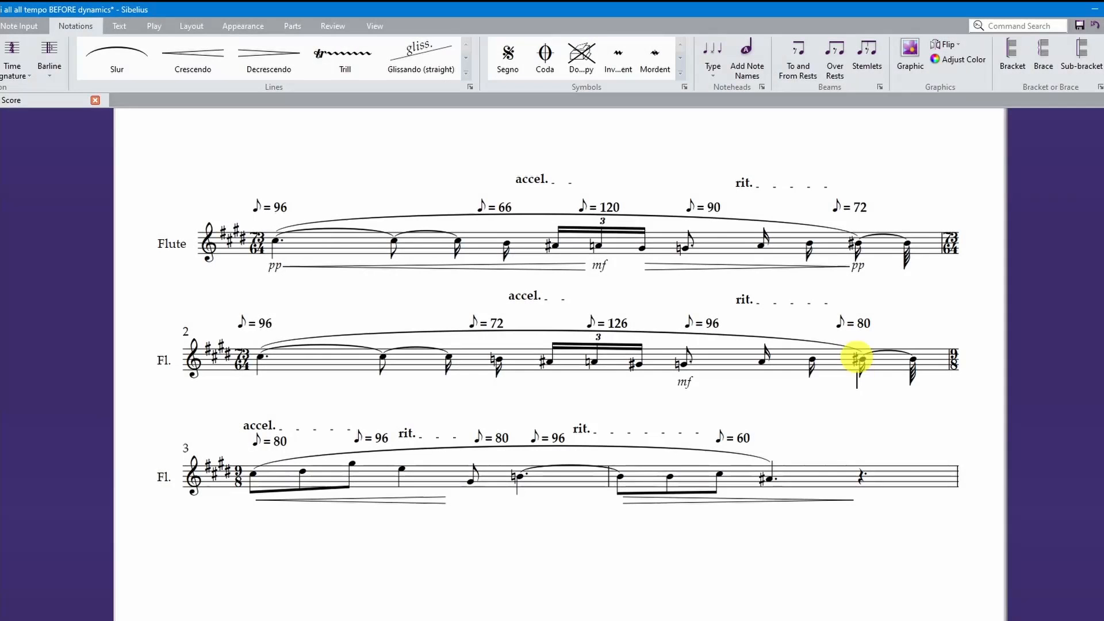
- Add the dynamic pp under bar 2's second-to-last note and a crescendo from the bar's first note to the triplet's last note
{"action": "type", "text": "pp"}
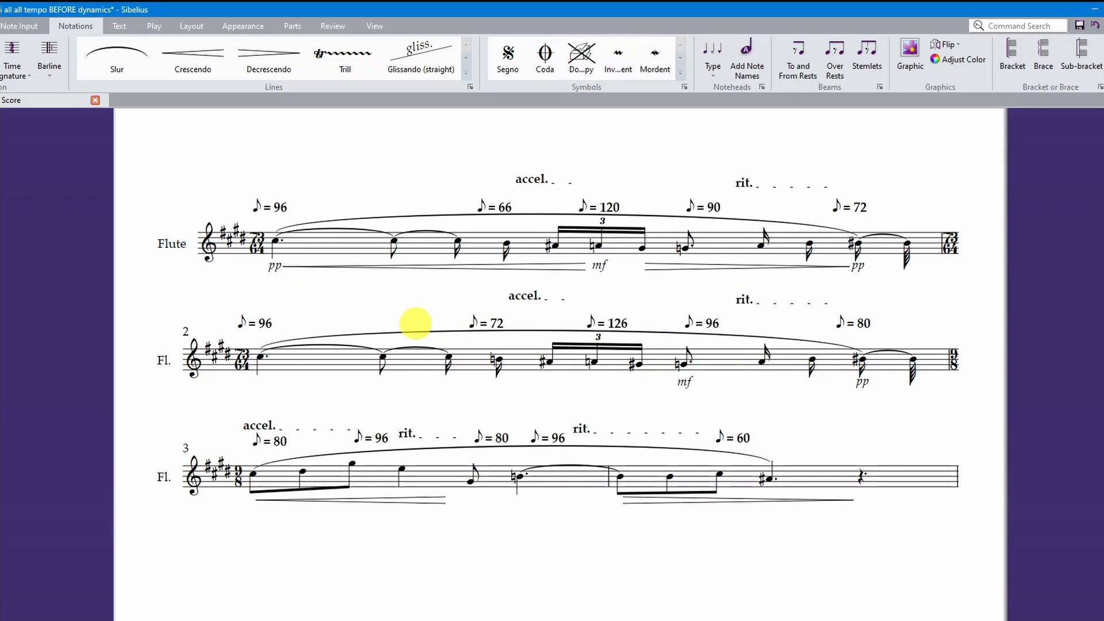
{"action": "left_click", "coordinate": [262, 357]}
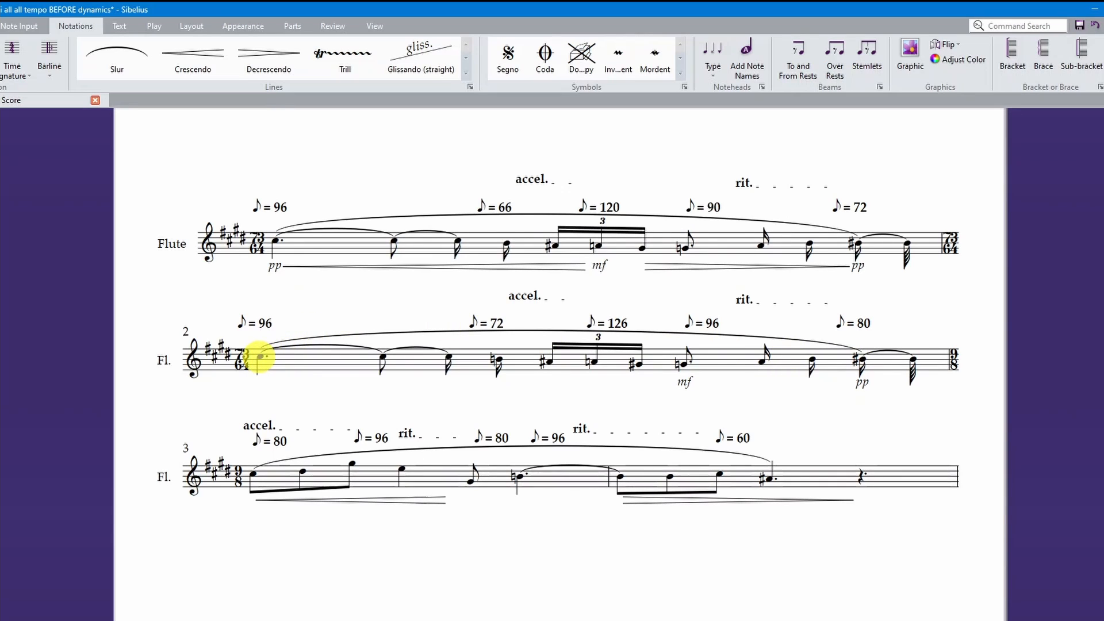
{"action": "left_click", "coordinate": [637, 364], "text": "shift"}
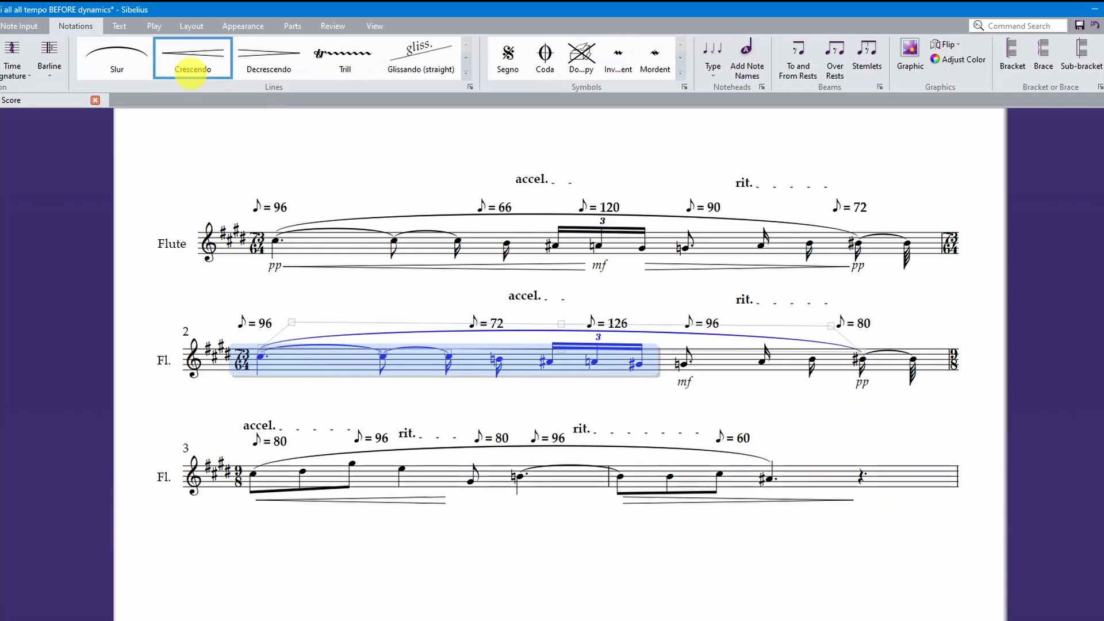
{"action": "left_click", "coordinate": [195, 64]}
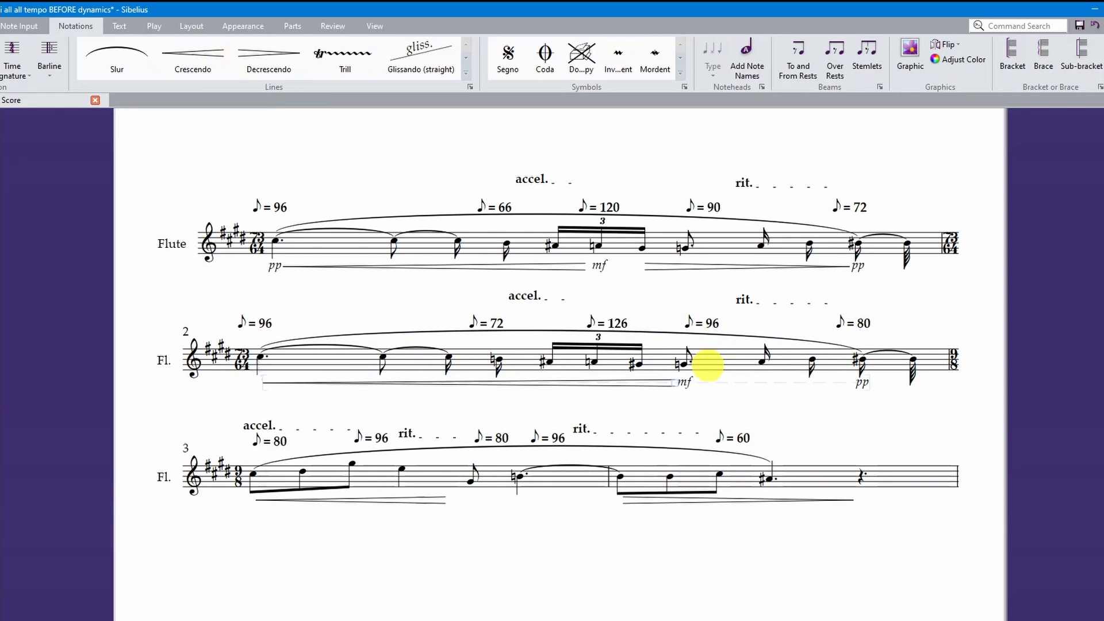
- Try to add a decrescendo in bar 2 from the note marked mf to the note before pp
{"action": "left_click", "coordinate": [683, 362]}
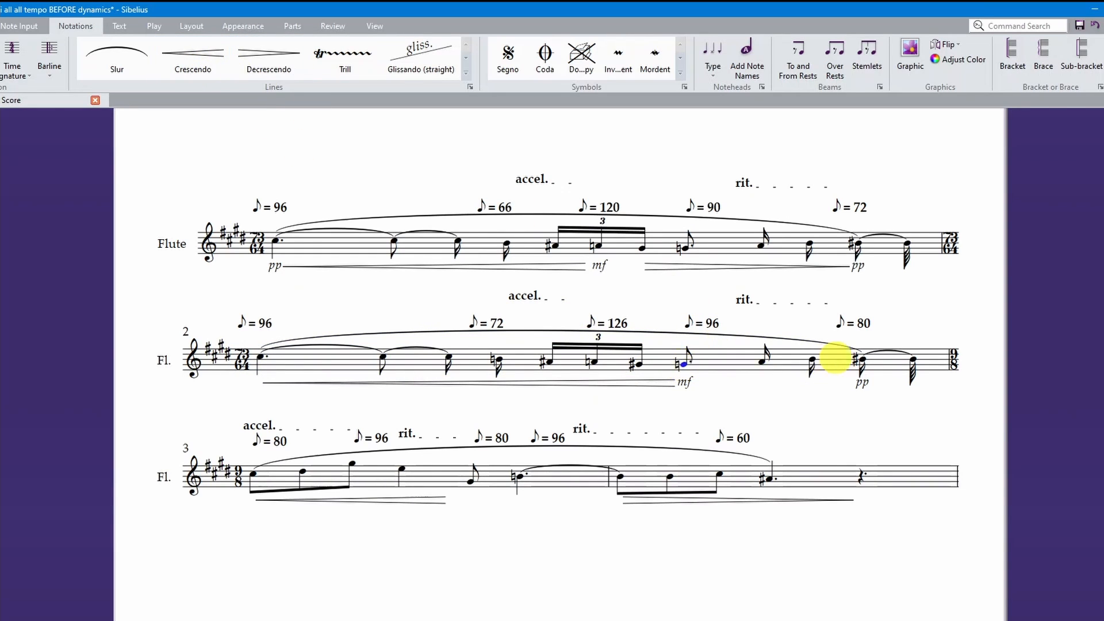
{"action": "left_click", "coordinate": [812, 364], "text": "shift"}
{"action": "left_click", "coordinate": [278, 67]}
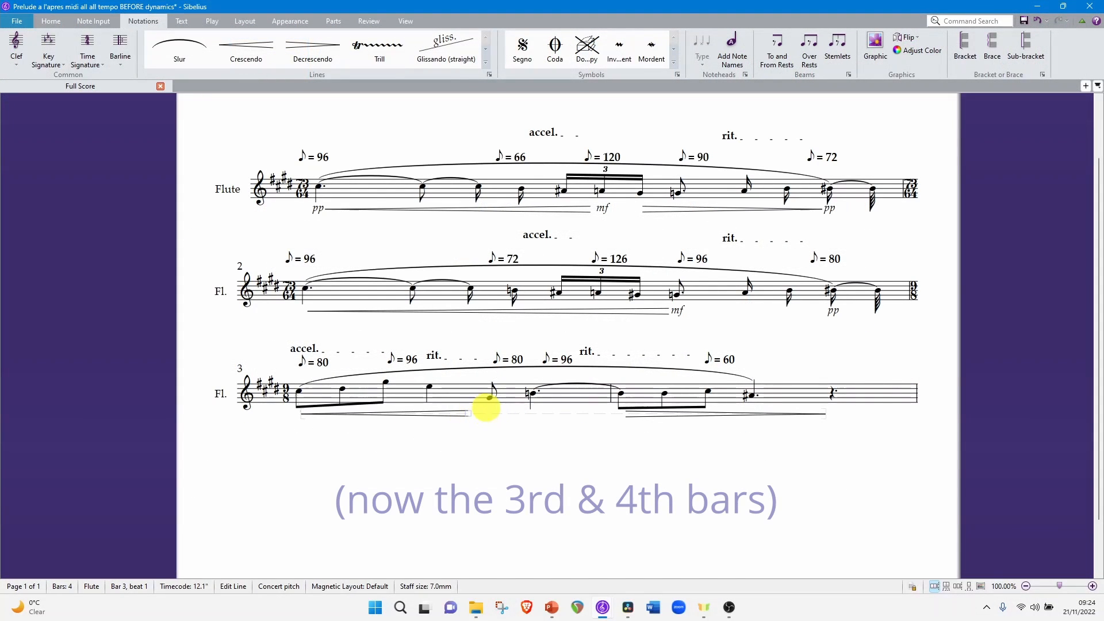
- Add the dynamic mf under the flagged eighth note in bar 3, after the crescendo
{"action": "left_click", "coordinate": [490, 396]}
{"action": "key", "text": "ctrl+e"}
{"action": "type", "text": "m"}
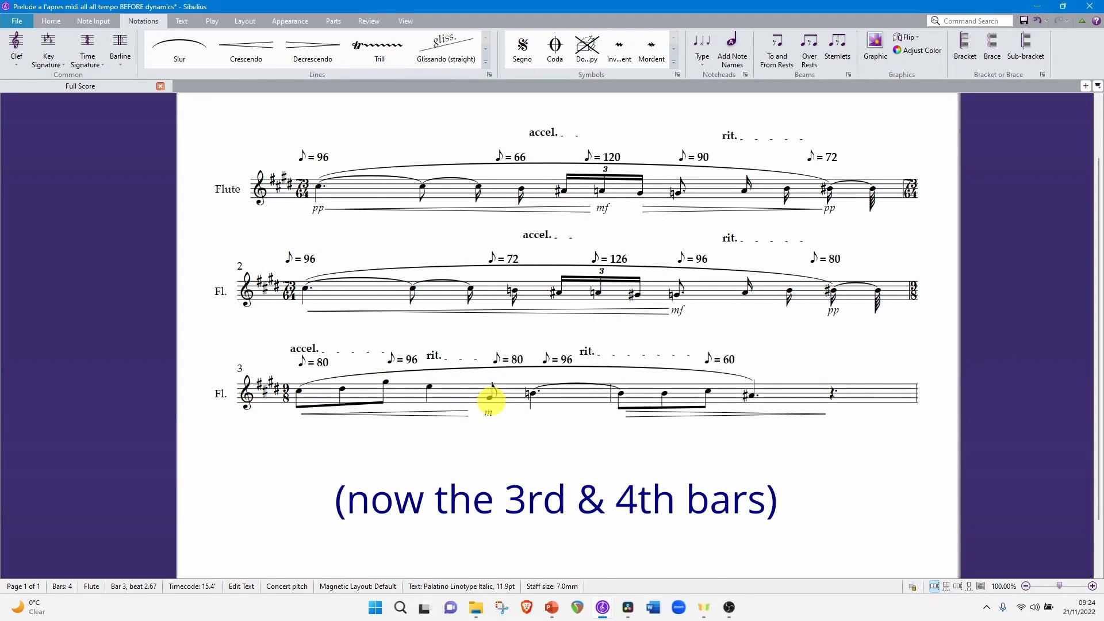
{"action": "type", "text": "f"}
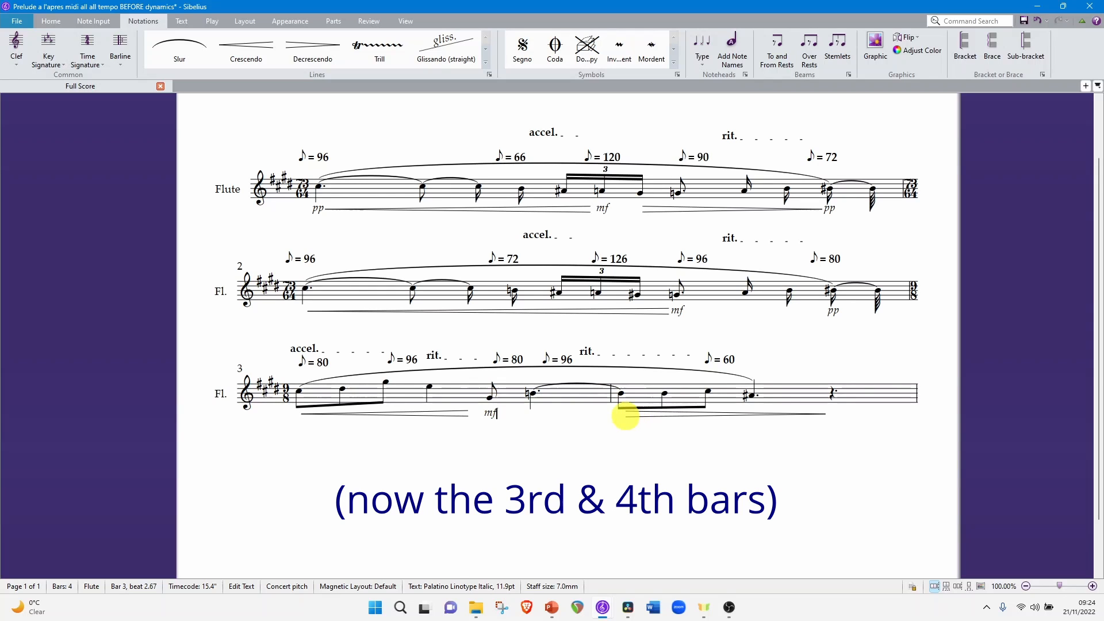
- Move the start of bar 4's decrescendo to the bar's second note and add the dynamic pp under that note
{"action": "left_click", "coordinate": [634, 414]}
{"action": "left_click_drag", "start_coordinate": [666, 415], "coordinate": [670, 416]}
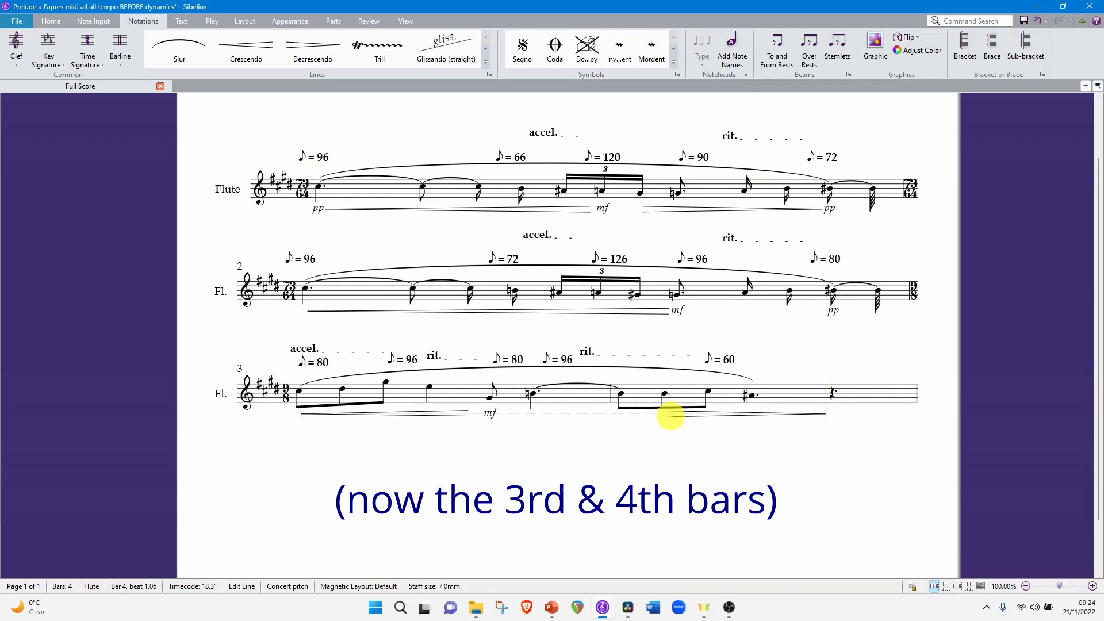
{"action": "left_click", "coordinate": [664, 393]}
{"action": "key", "text": "ctrl+e"}
{"action": "type", "text": "p"}
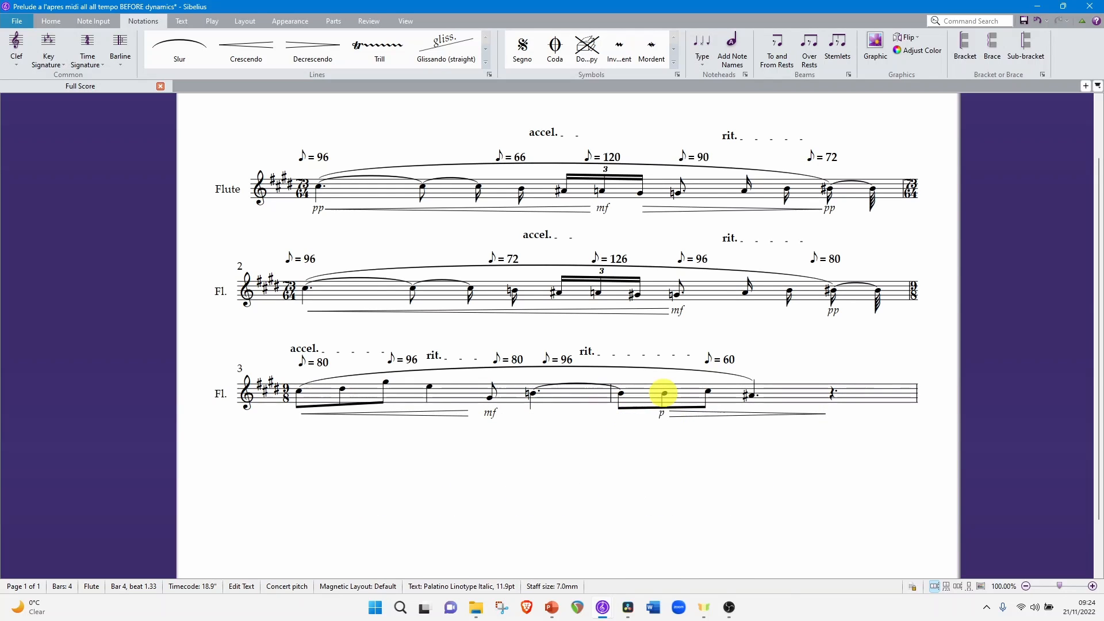
{"action": "type", "text": "p"}
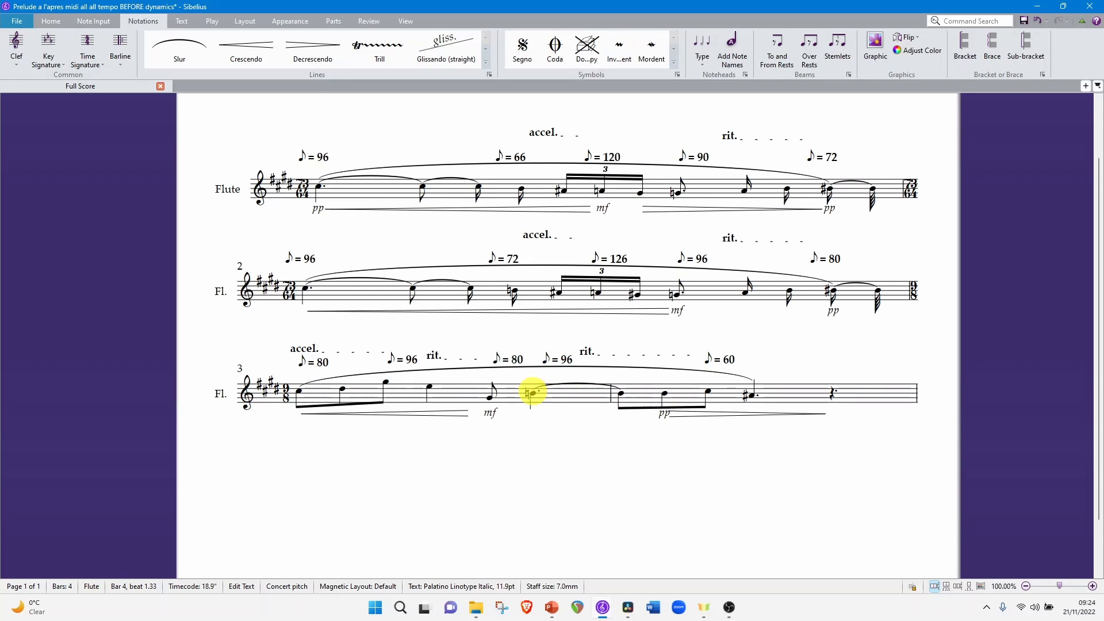
- Add a decrescendo from the dotted B natural in bar 3 to its tied note at the start of bar 4
{"action": "left_click", "coordinate": [532, 392]}
{"action": "left_click", "coordinate": [620, 394], "text": "shift"}
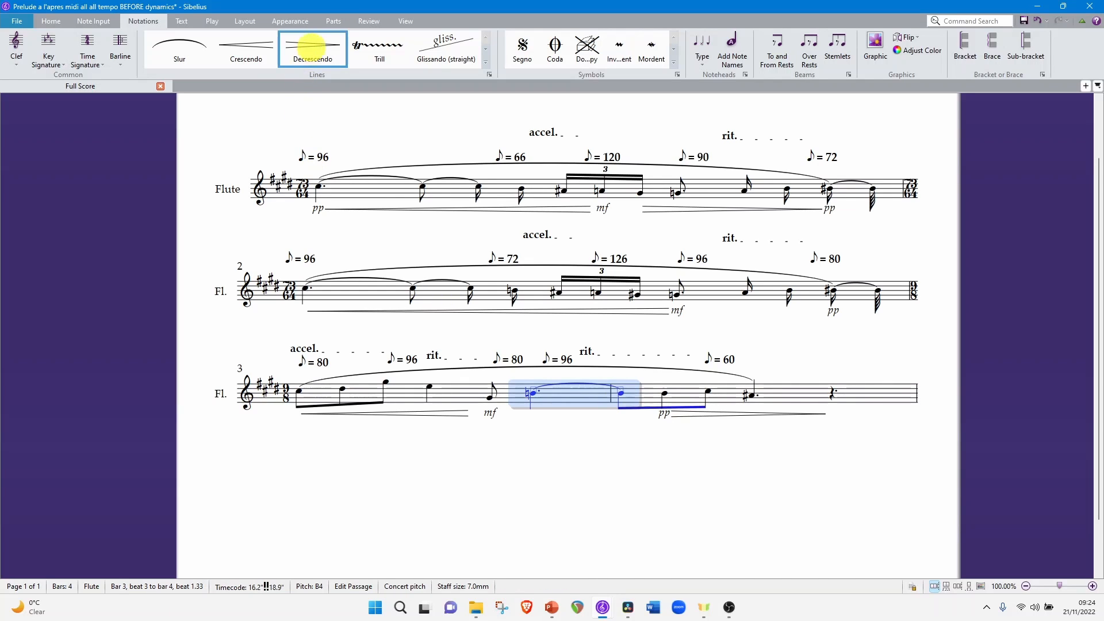
{"action": "left_click", "coordinate": [312, 46]}
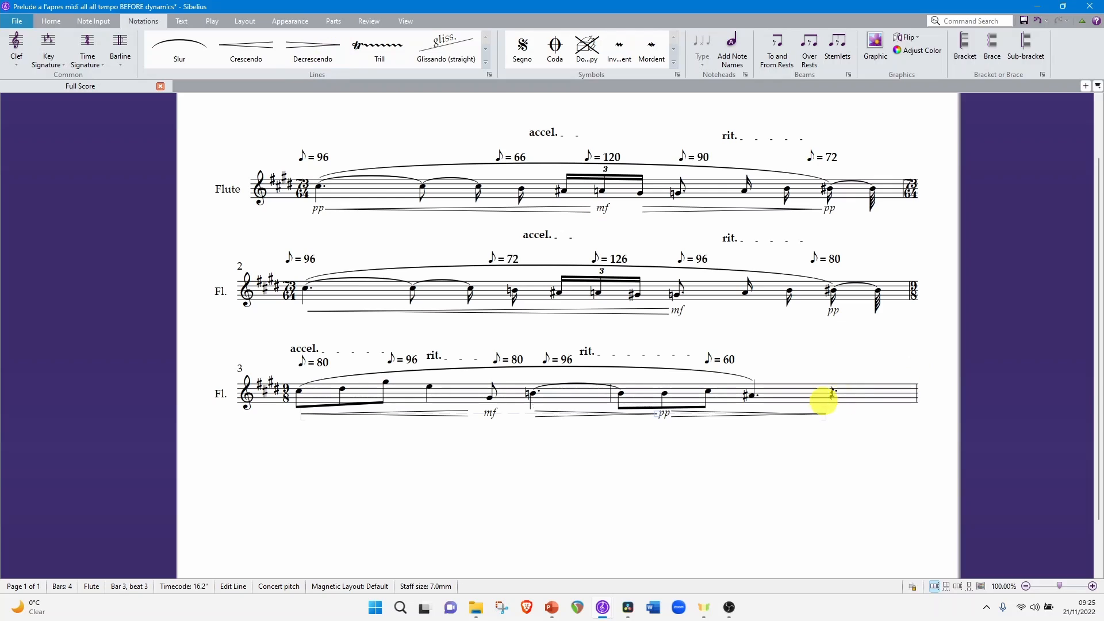
- Add the dynamic ppp under the rest at the end of bar 4
{"action": "left_click", "coordinate": [831, 395]}
{"action": "type", "text": "ppp"}
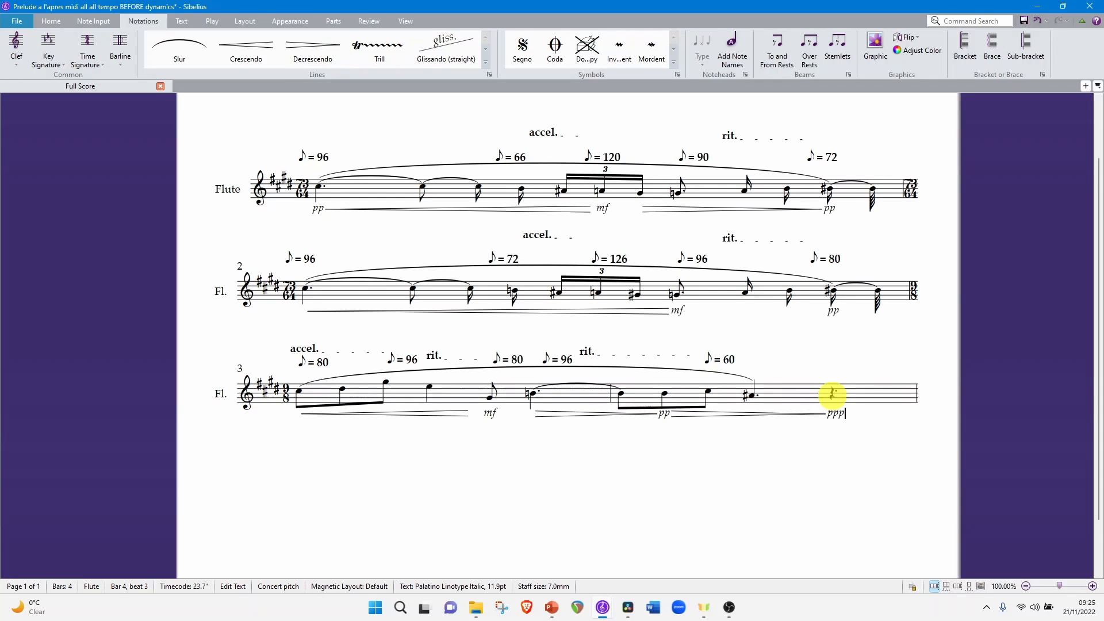
{"action": "left_click", "coordinate": [832, 394]}
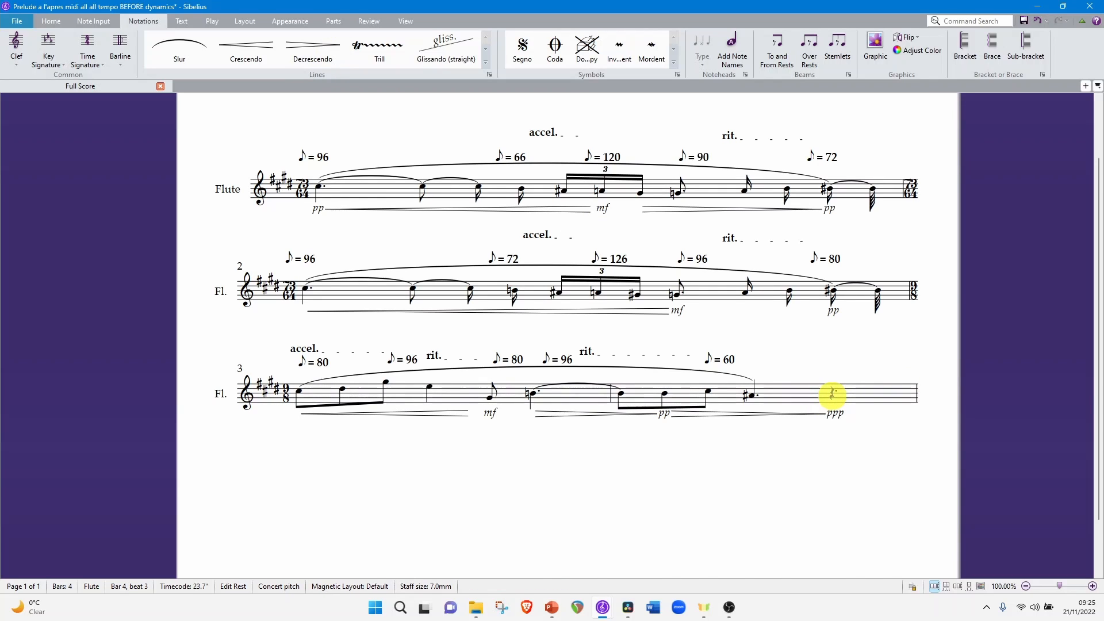